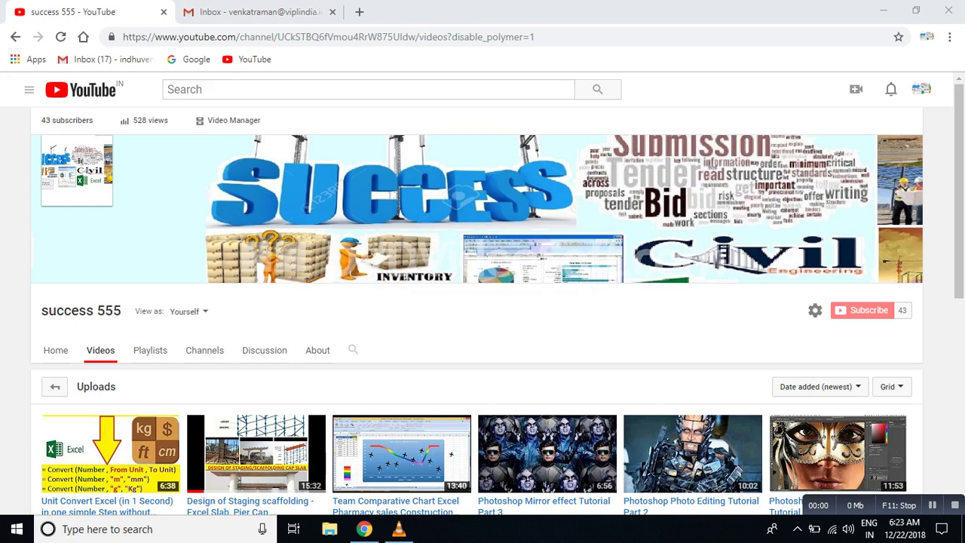
- Scroll through the success 555 YouTube channel's uploaded videos
scroll(483, 302, "down", 3)
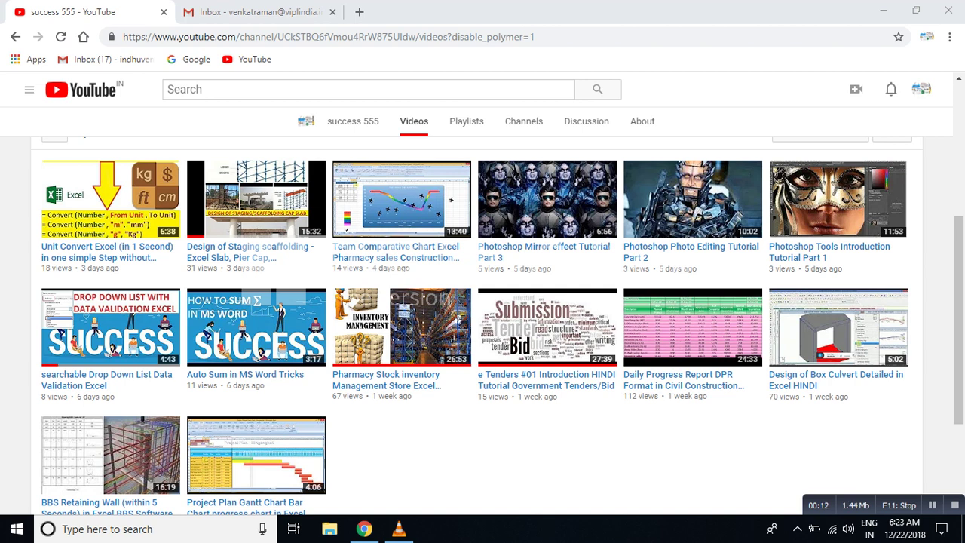
scroll(603, 377, "up", 3)
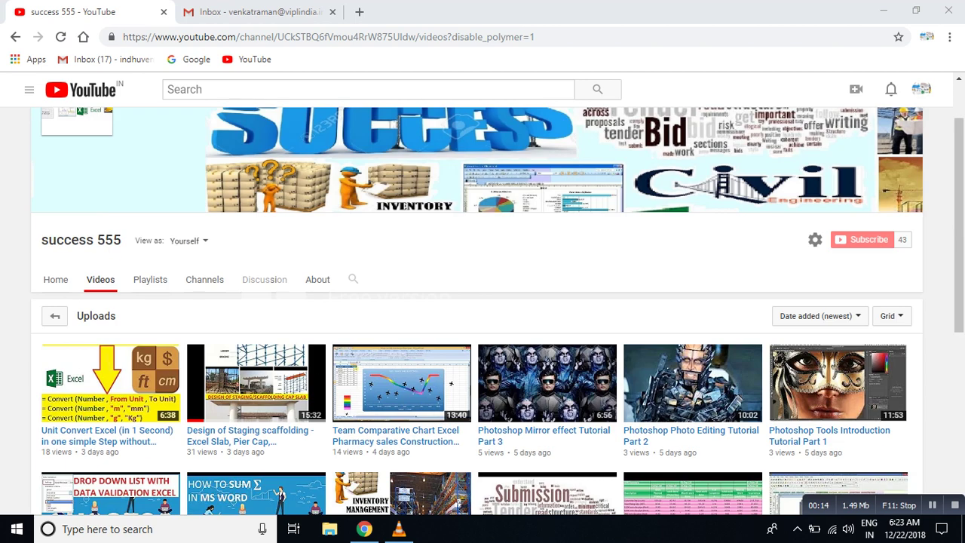
scroll(603, 413, "down", 1)
scroll(483, 339, "down", 2)
scroll(482, 339, "down", 1)
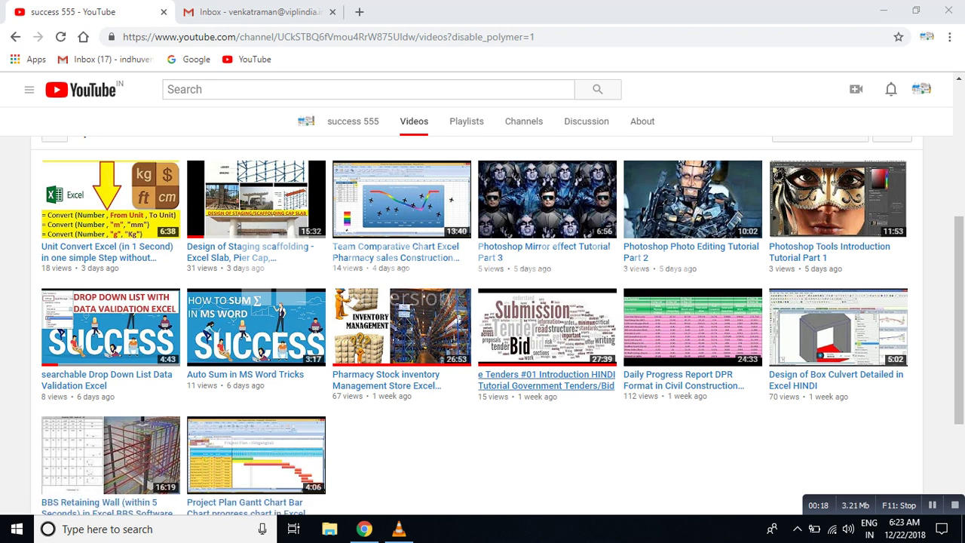
scroll(482, 301, "up", 3)
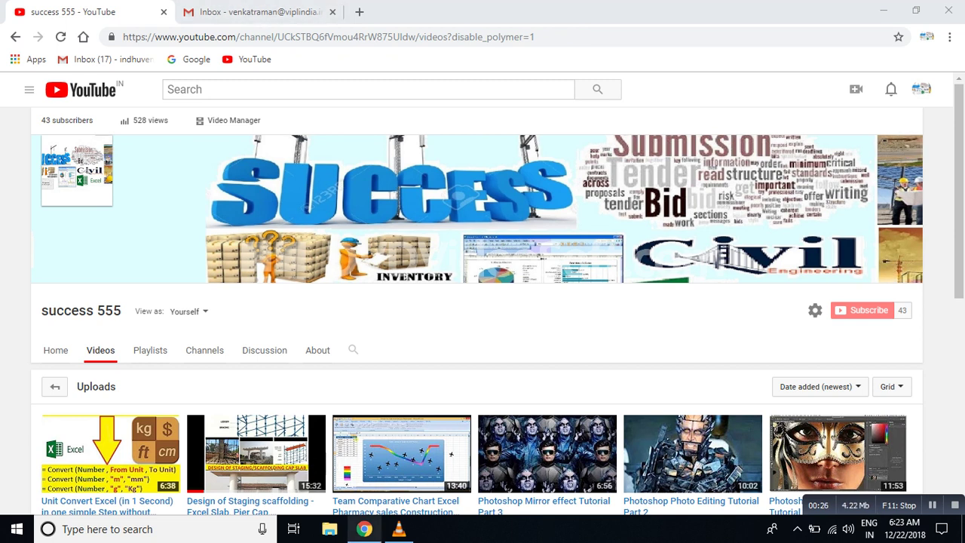
- Close the VLC player window and bring up the Windows search panel
left_click(399, 529)
left_click(15, 69)
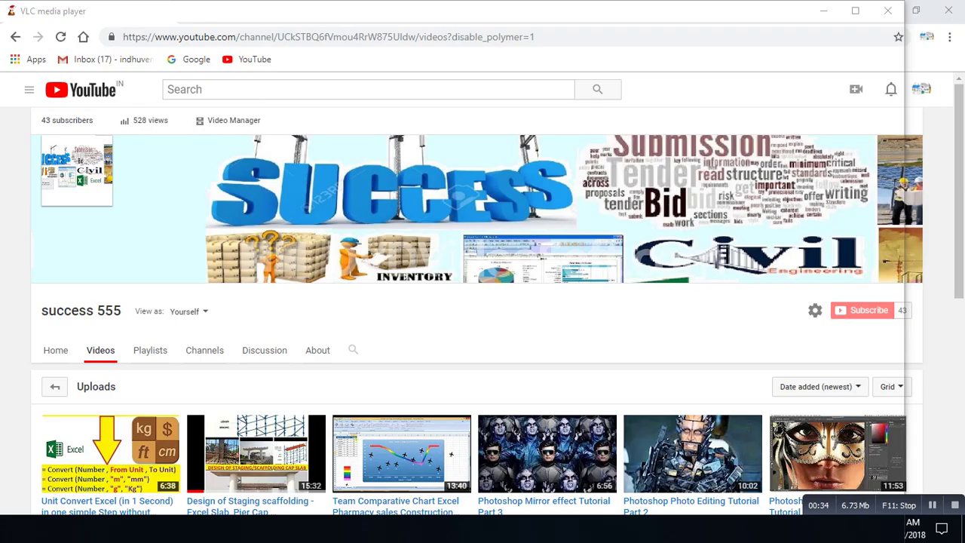
left_click(230, 11)
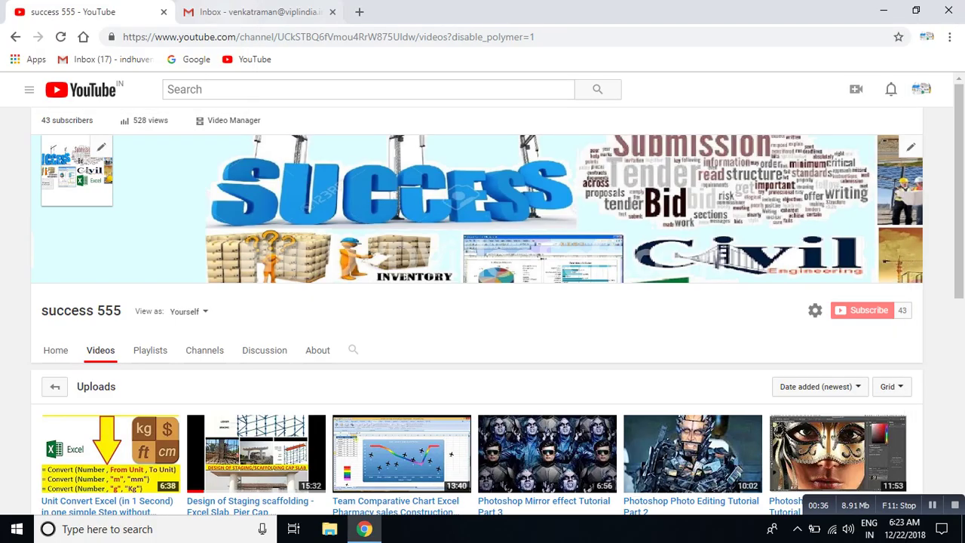
scroll(483, 302, "down", 3)
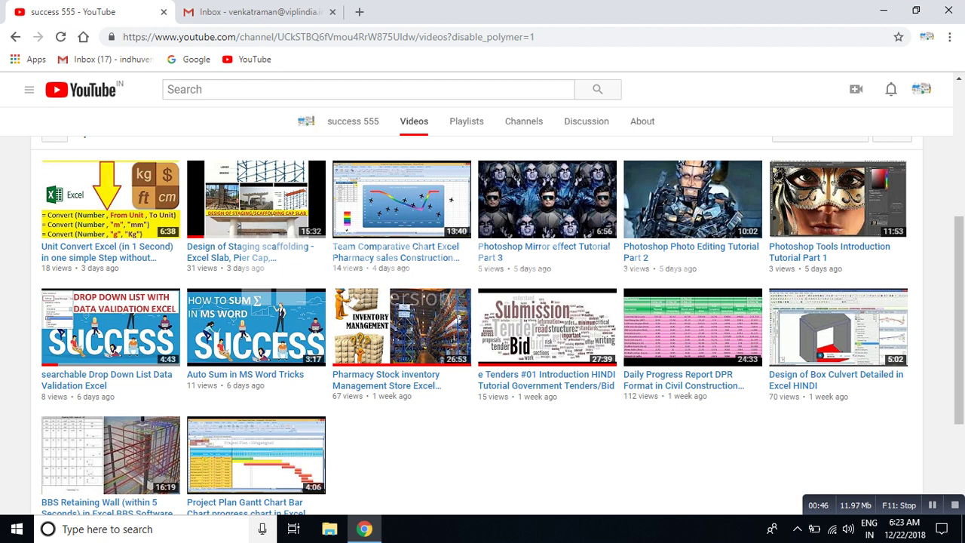
left_click(106, 528)
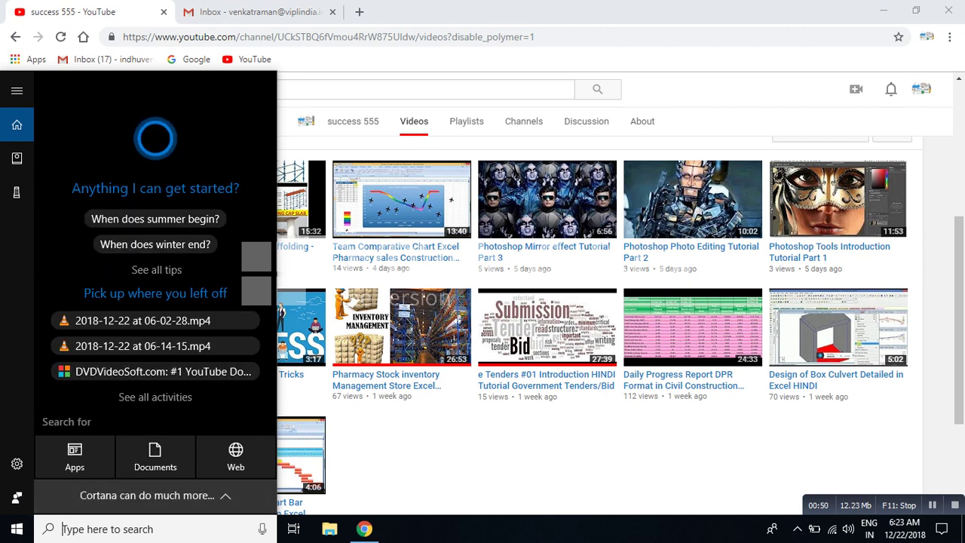
- Launch Outlook 2016 from search and choose manual POP or IMAP account setup
type("outlo")
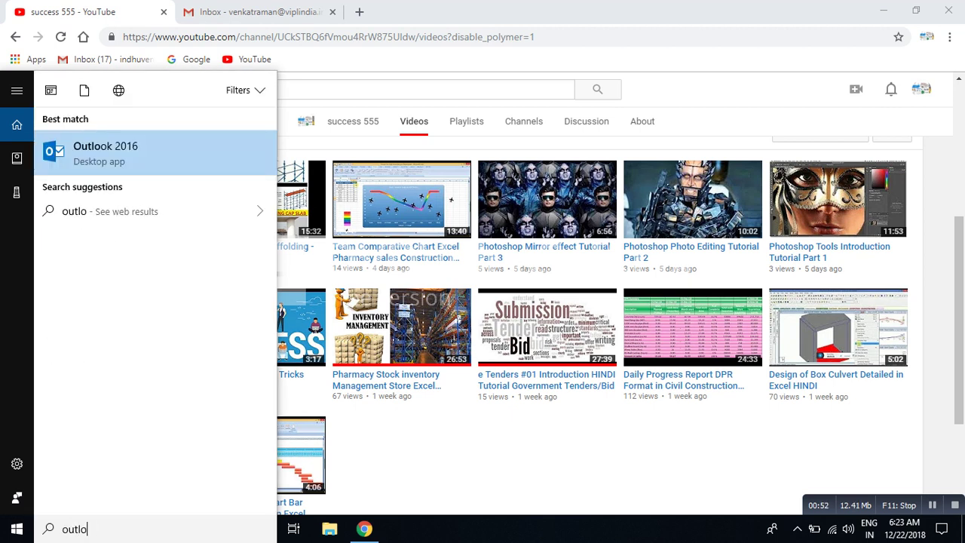
type("ok")
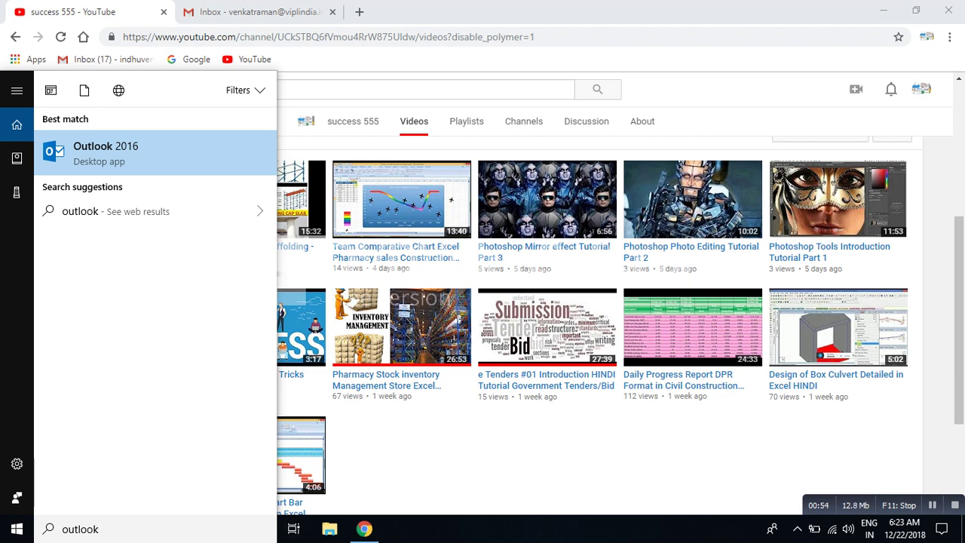
key("Return")
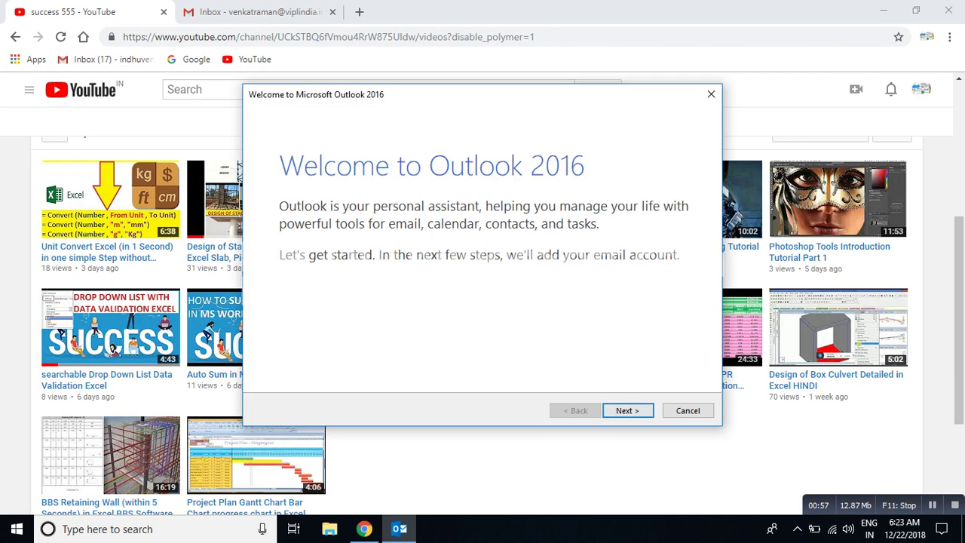
key("Return")
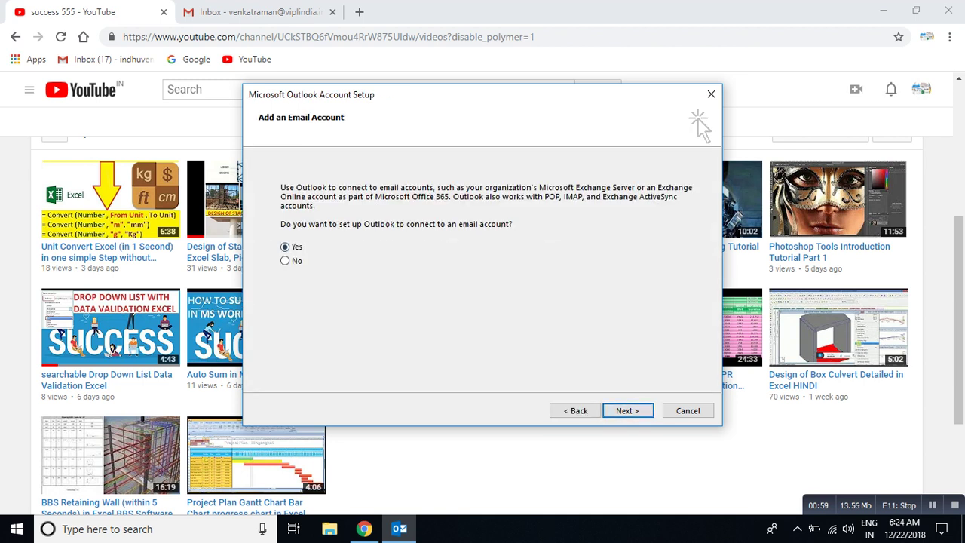
key("Return")
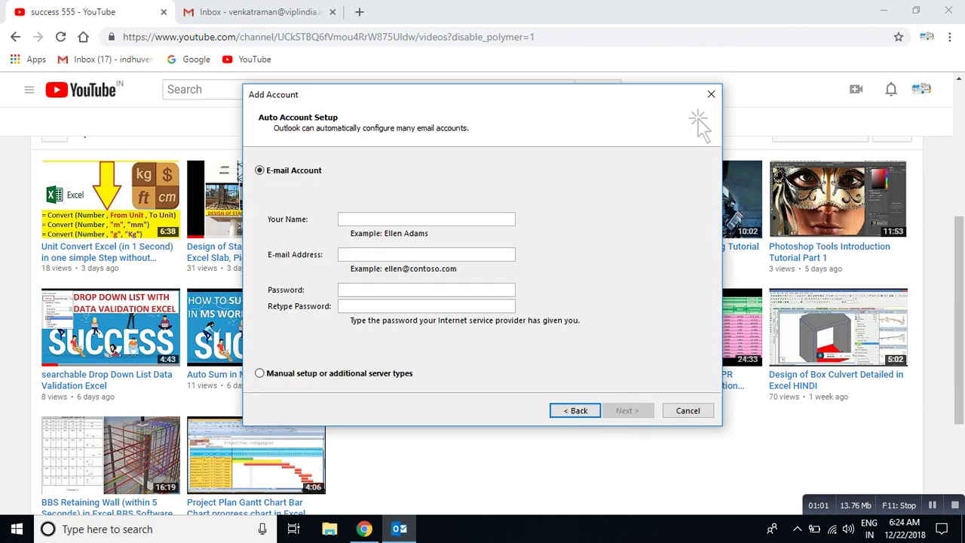
key("Down")
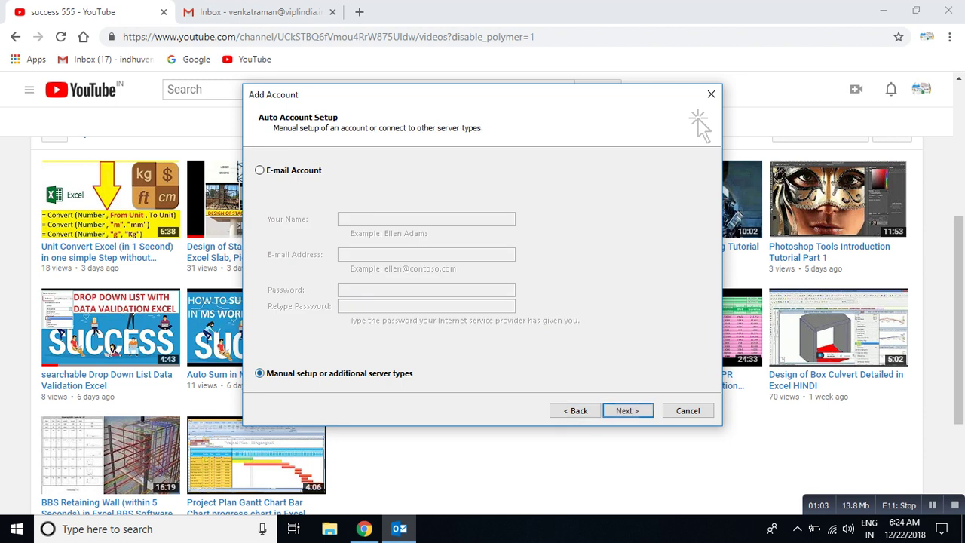
key("Return")
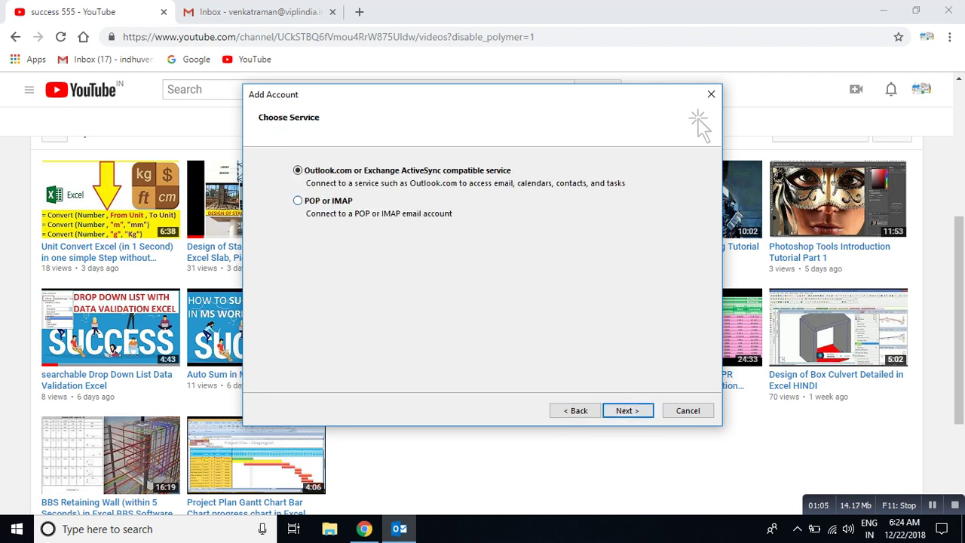
key("Down")
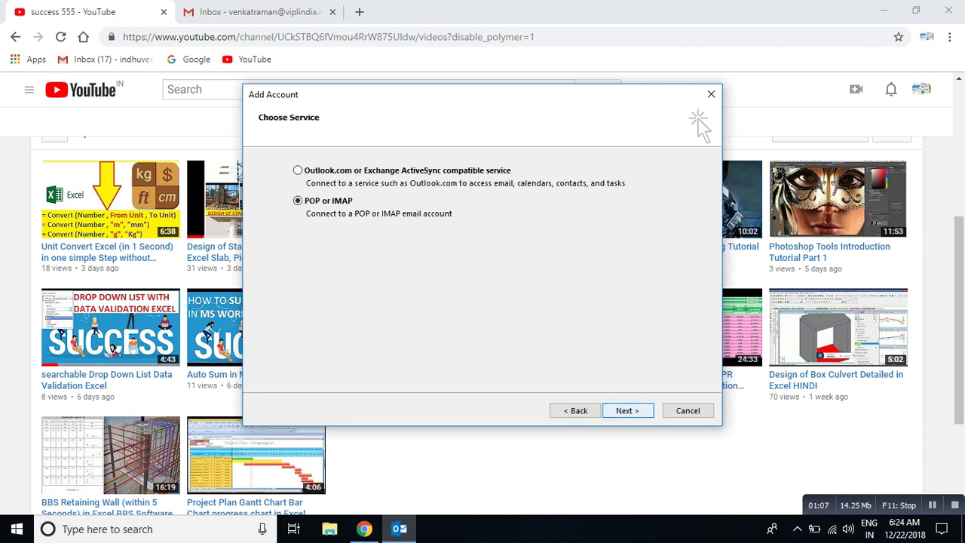
key("Return")
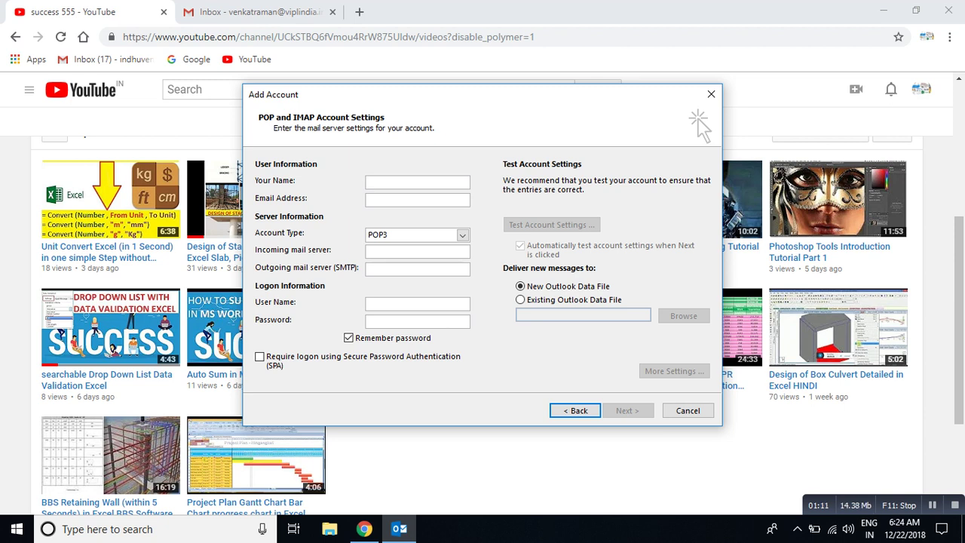
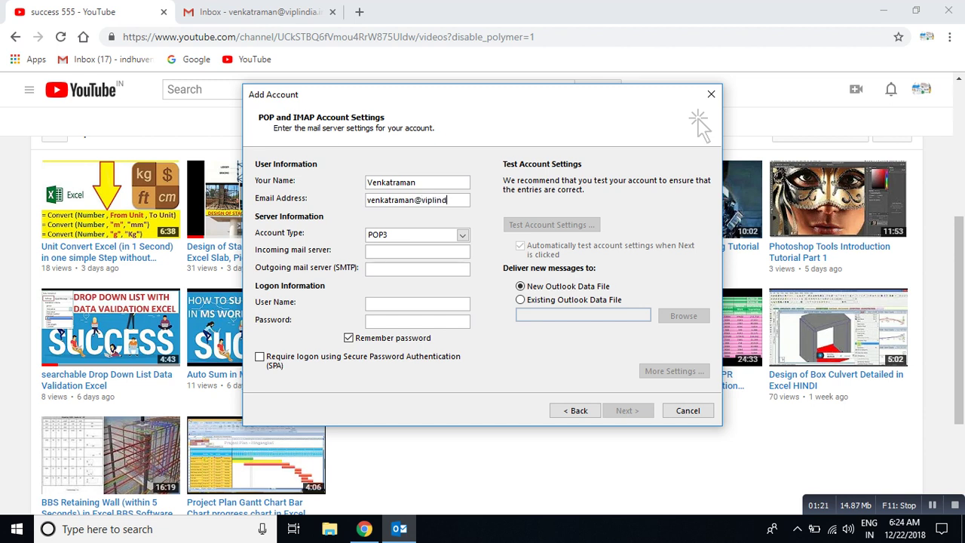
- Enter the account's e-mail address and set the account type to IMAP
key("Tab")
key("alt+Down")
key("Down")
key("Return")
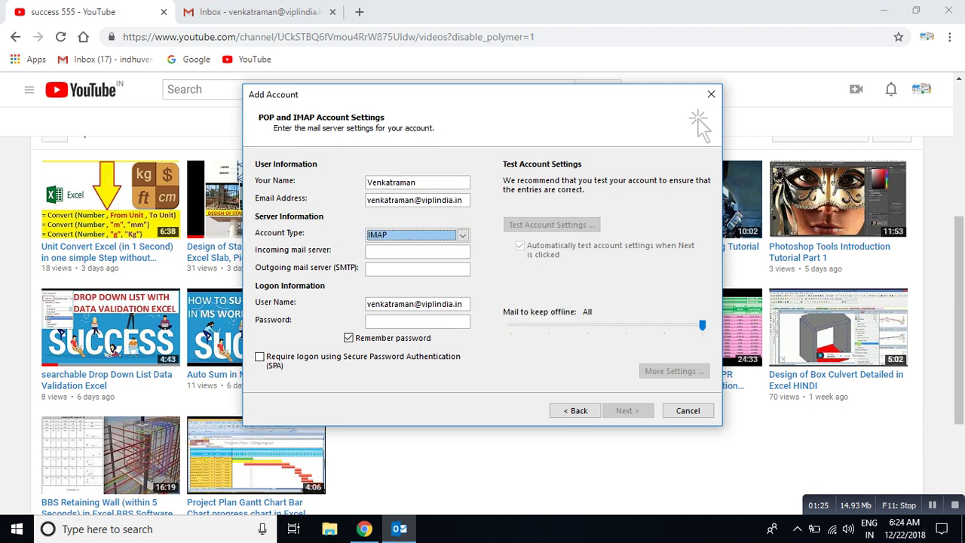
- Set incoming server imap.gmail.com, outgoing server smtp.gmail.com, and enter the account password
key("Tab")
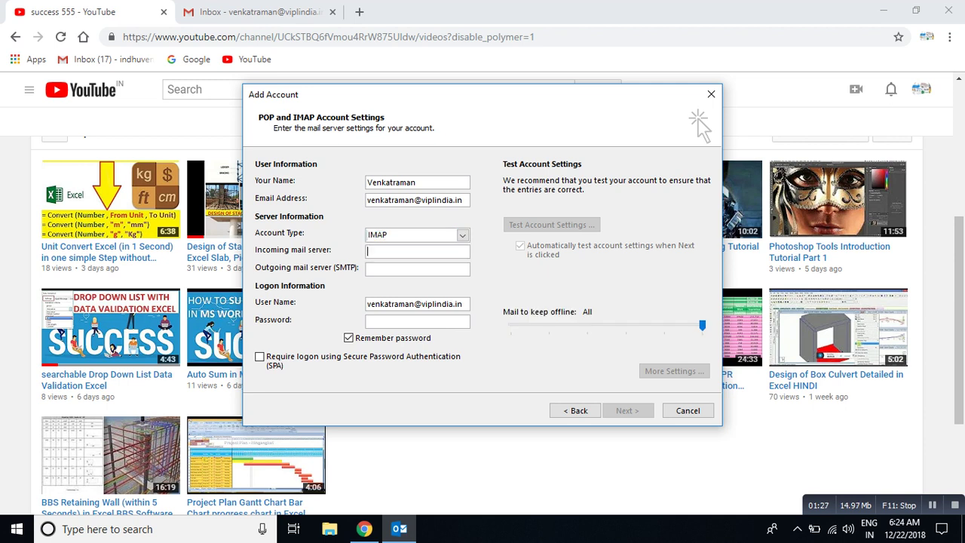
type("imap")
type(".")
type("gmi")
type("ail")
type(".com")
left_click(367, 268)
type("sm")
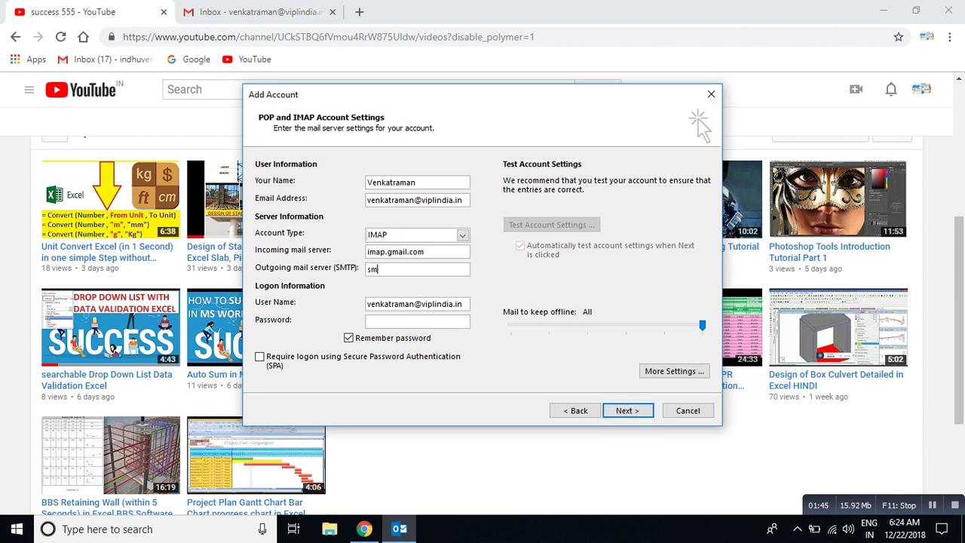
type("tp")
type(".gmail")
type(".com")
left_click(422, 304)
key("Tab")
type("*****")
type("*****")
- In More Settings, require authentication for the outgoing SMTP server
left_click(674, 371)
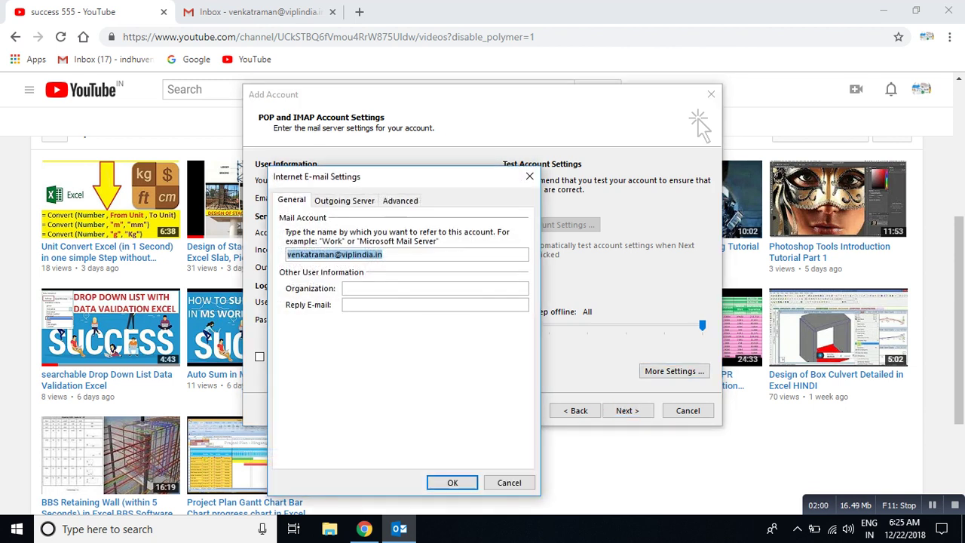
left_click(344, 200)
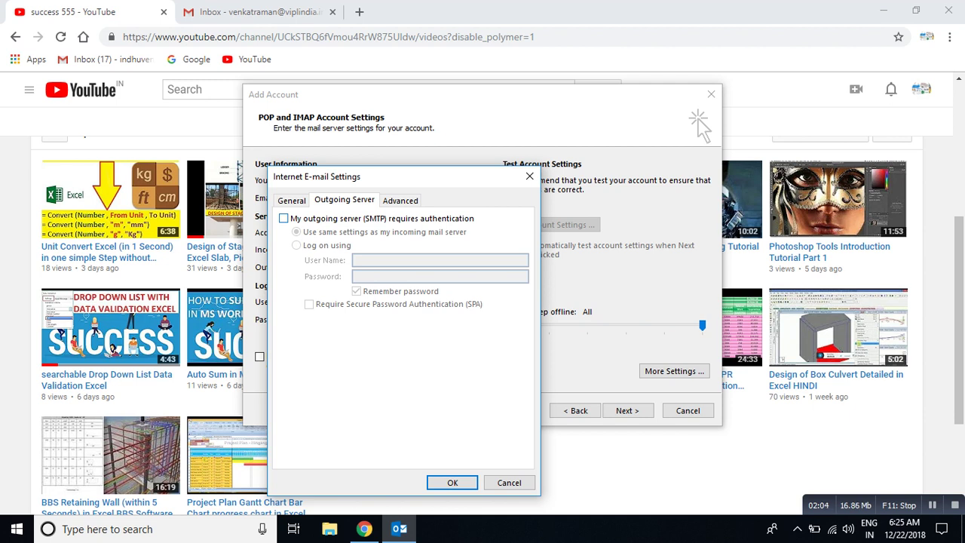
left_click(284, 218)
- Set incoming IMAP to SSL on port 993 and outgoing SMTP to TLS on port 587
key("ctrl+Tab")
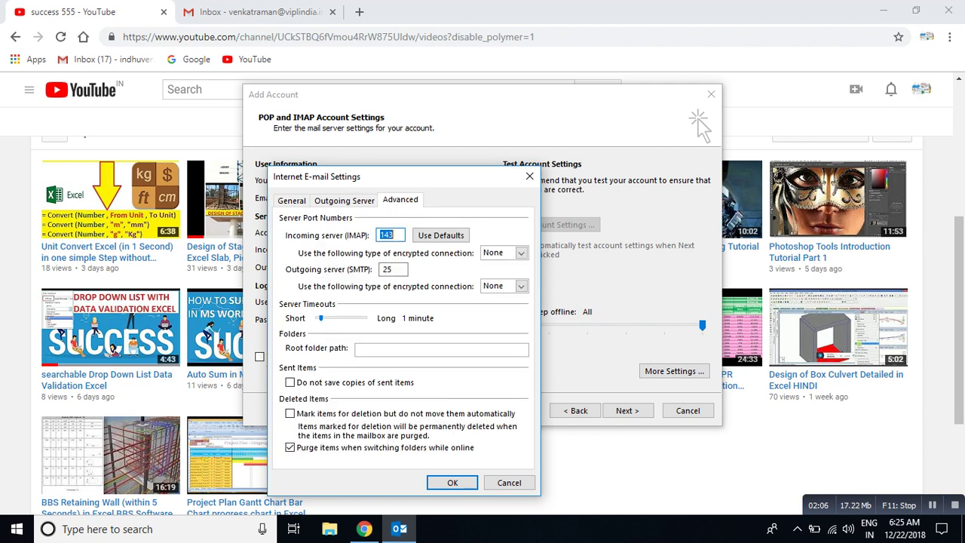
left_click(393, 235)
left_click(521, 252)
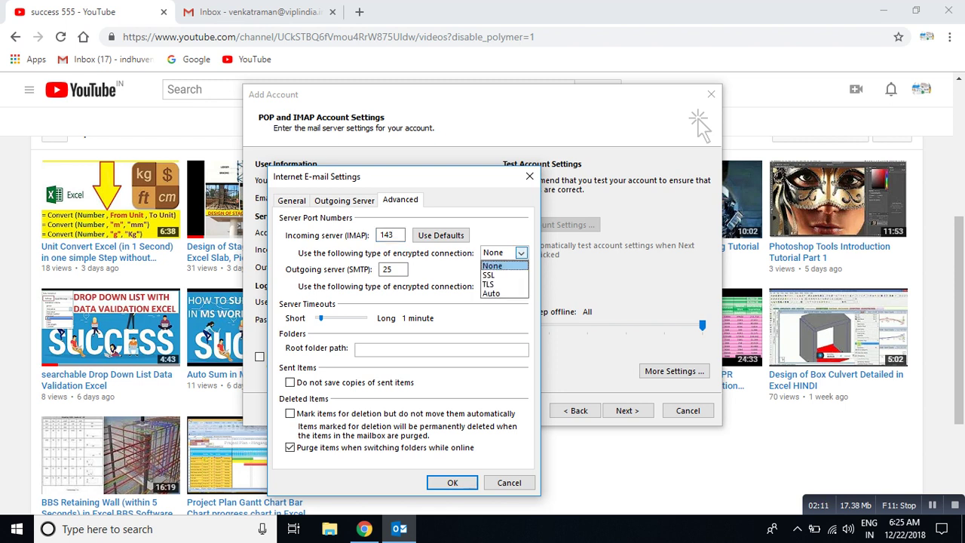
left_click(520, 253)
left_click(521, 252)
left_click(490, 274)
left_click(521, 286)
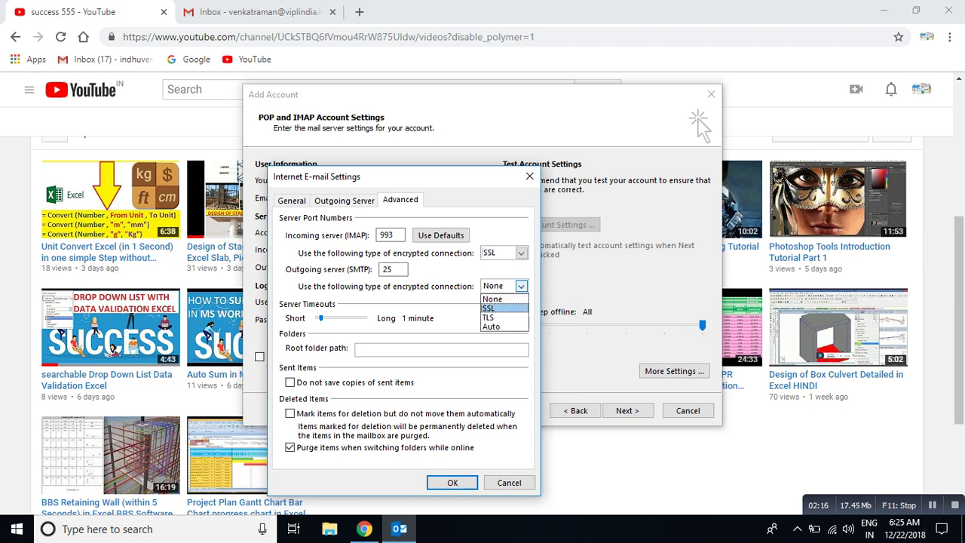
left_click(488, 317)
left_click(388, 235)
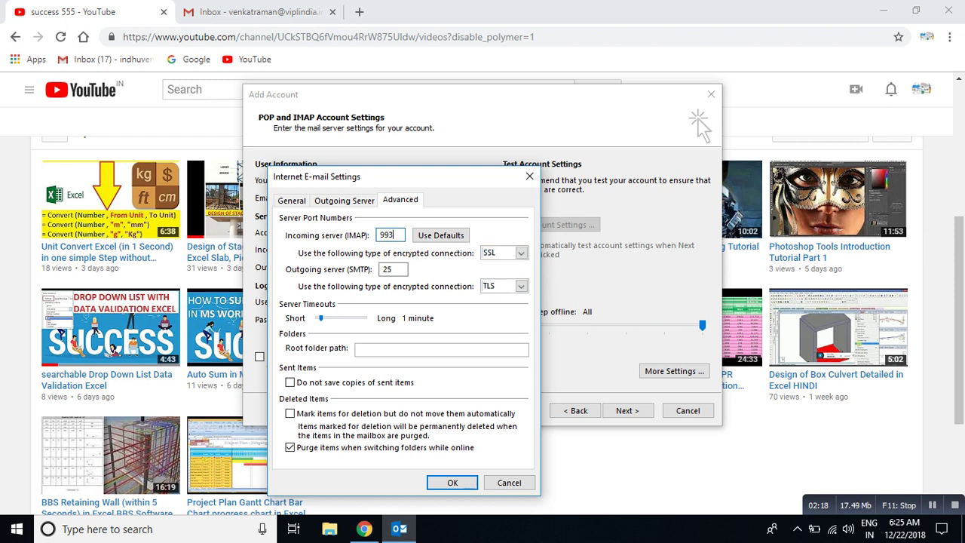
double_click(389, 269)
type("587")
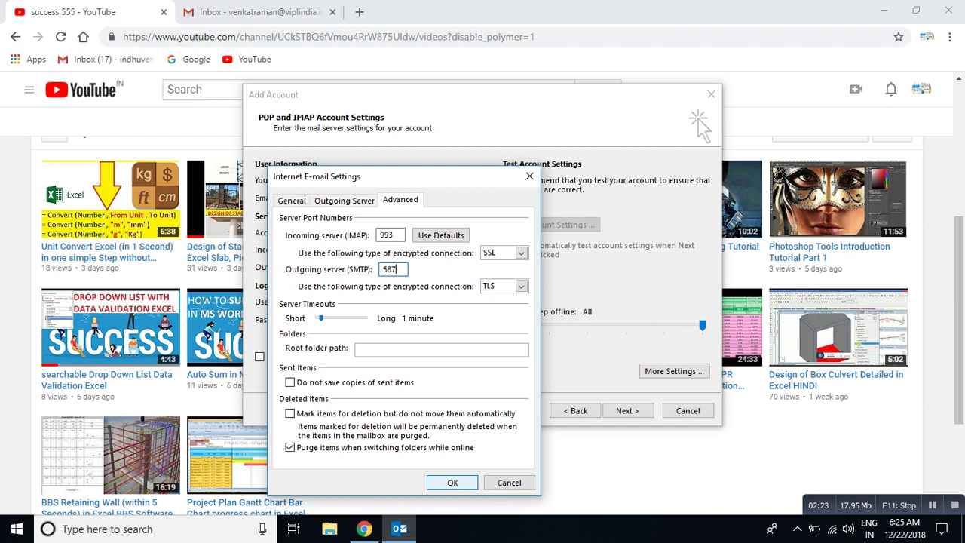
key("Return")
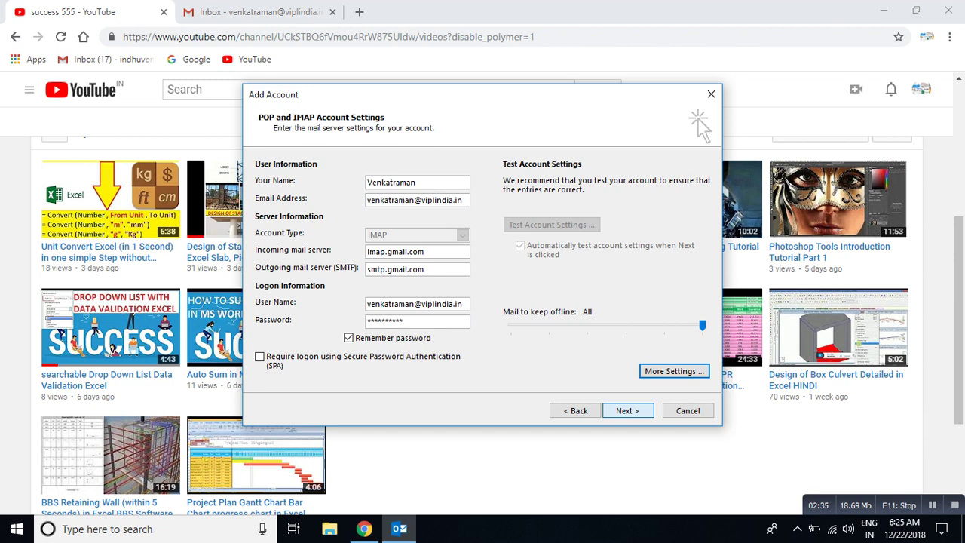
- Let the IMAP account test pass, close its results, and finish the Add Account wizard
left_click(399, 528)
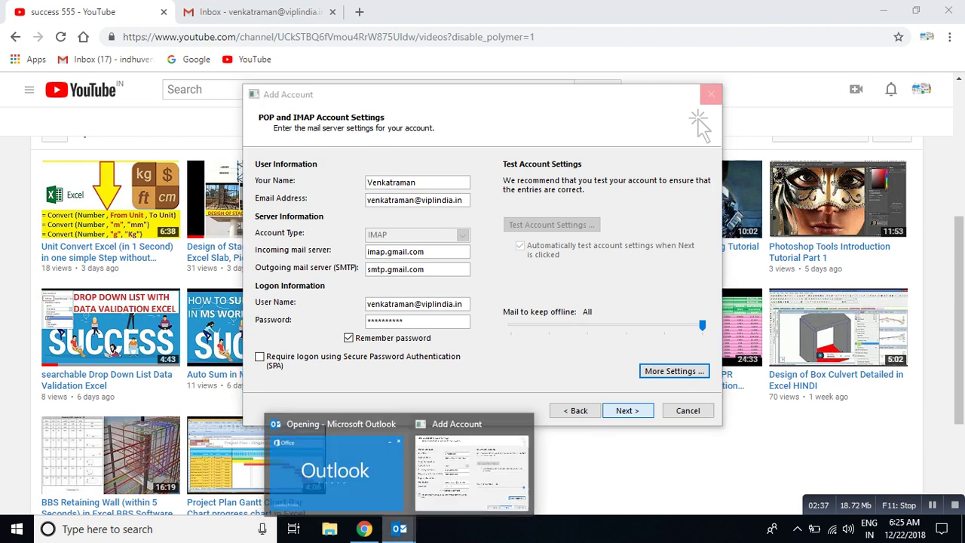
left_click(471, 463)
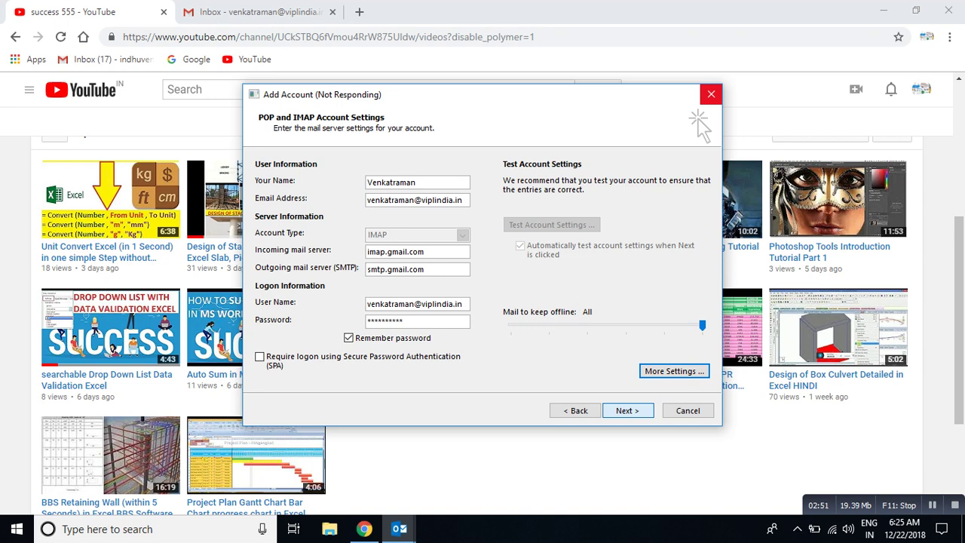
key("alt+Tab")
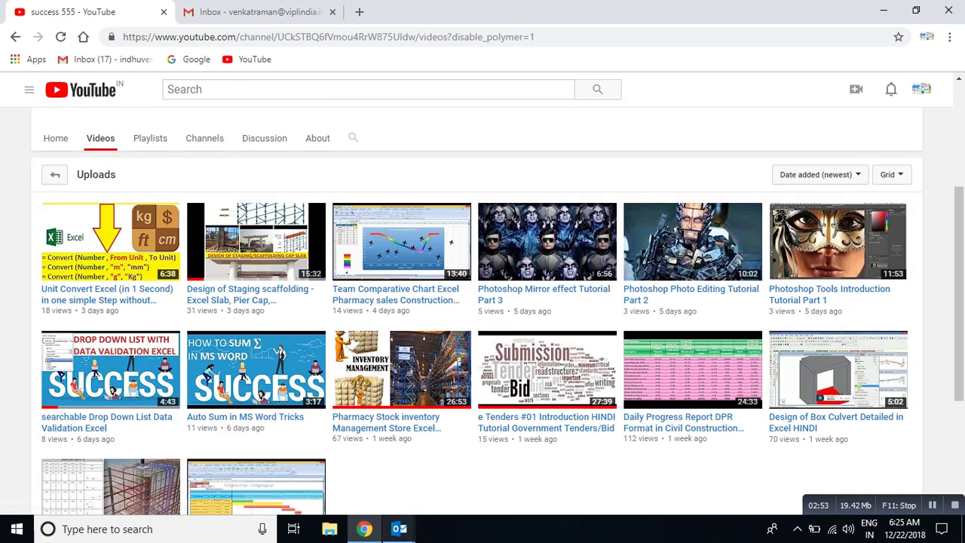
left_click(468, 456)
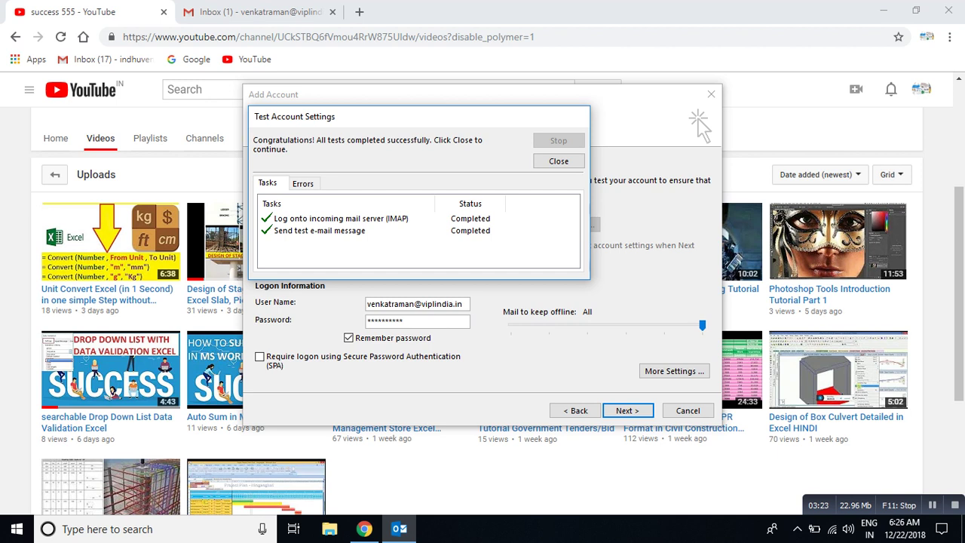
left_click(558, 161)
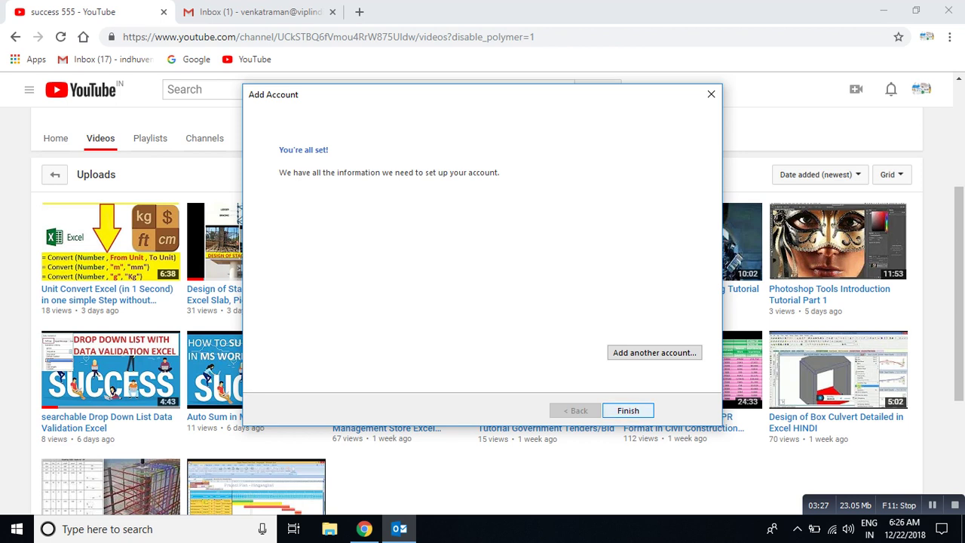
left_click(628, 410)
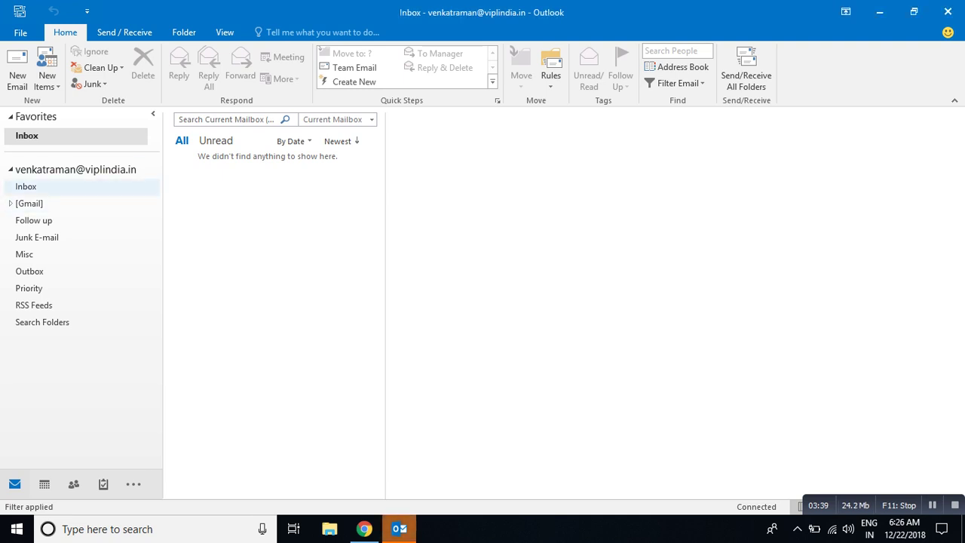
- Open the new account's Inbox and view the final offer reply and RFI summary messages
left_click(25, 186)
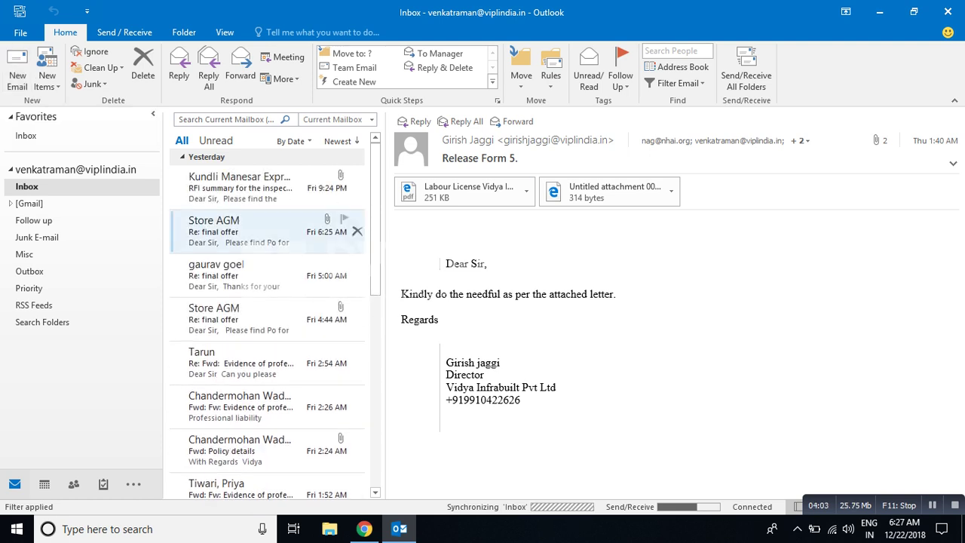
left_click(249, 232)
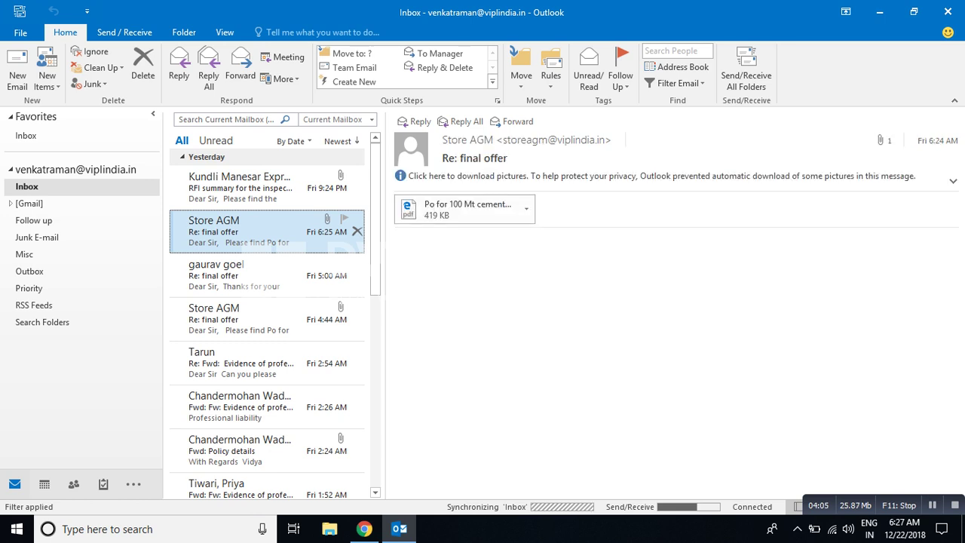
left_click(248, 188)
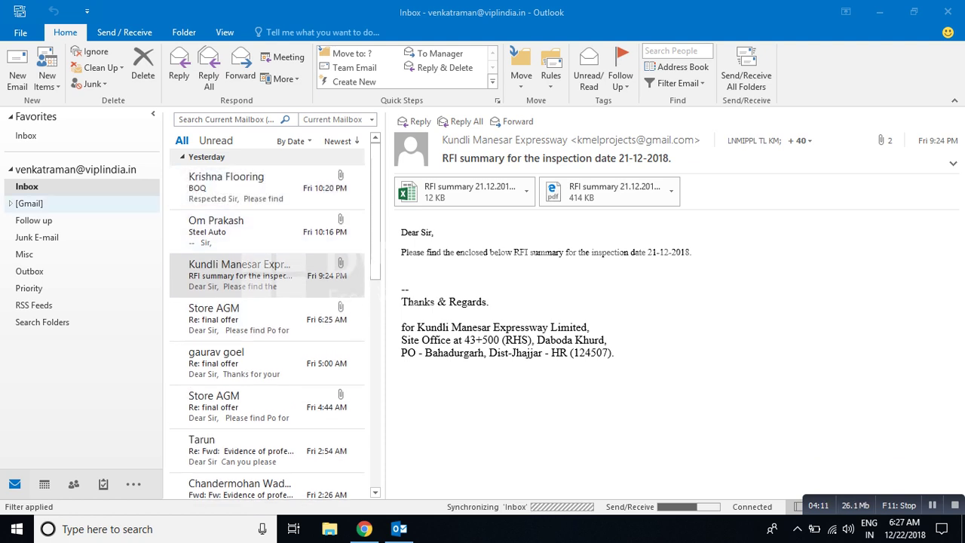
scroll(264, 275, "down", 3)
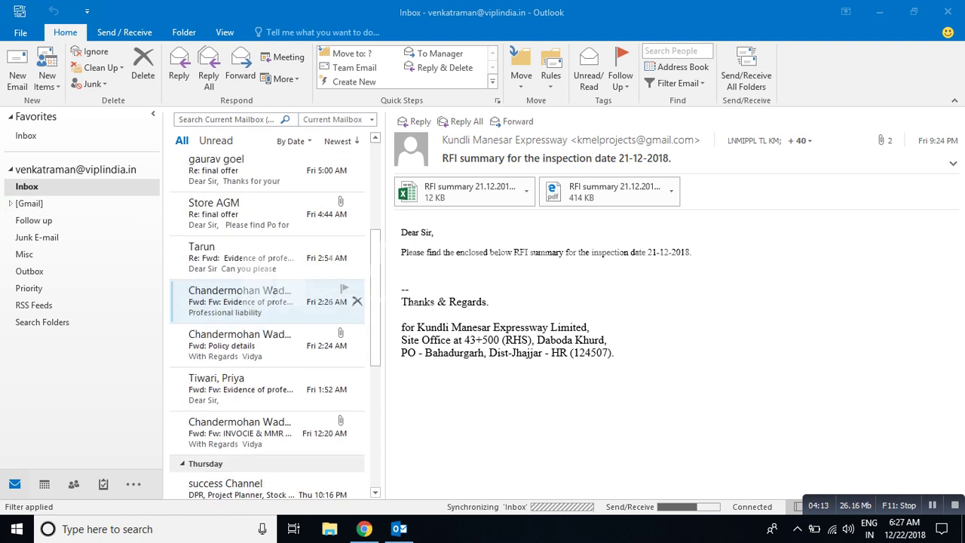
scroll(264, 275, "down", 3)
scroll(264, 316, "up", 3)
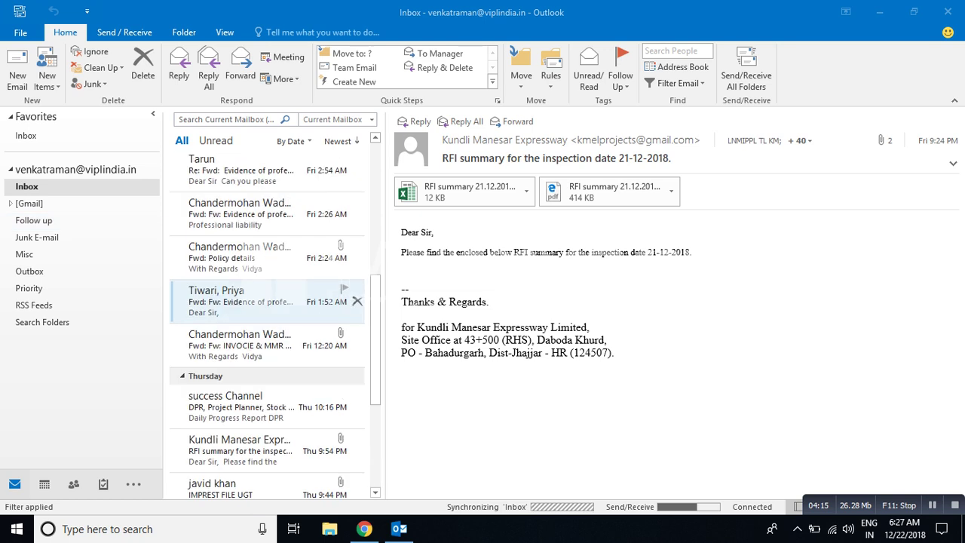
scroll(264, 317, "up", 3)
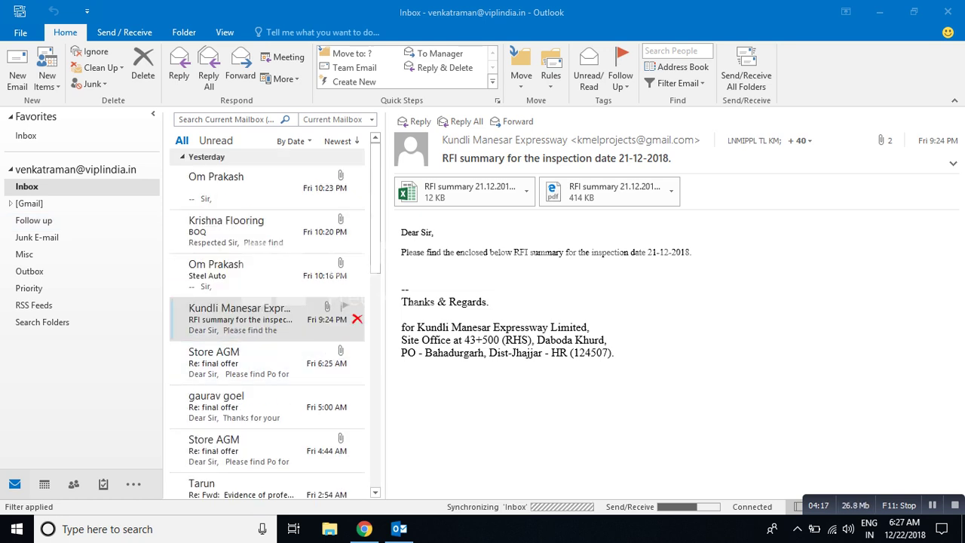
- Read the Microsoft Outlook Test Message, then return to Chrome
left_click(264, 226)
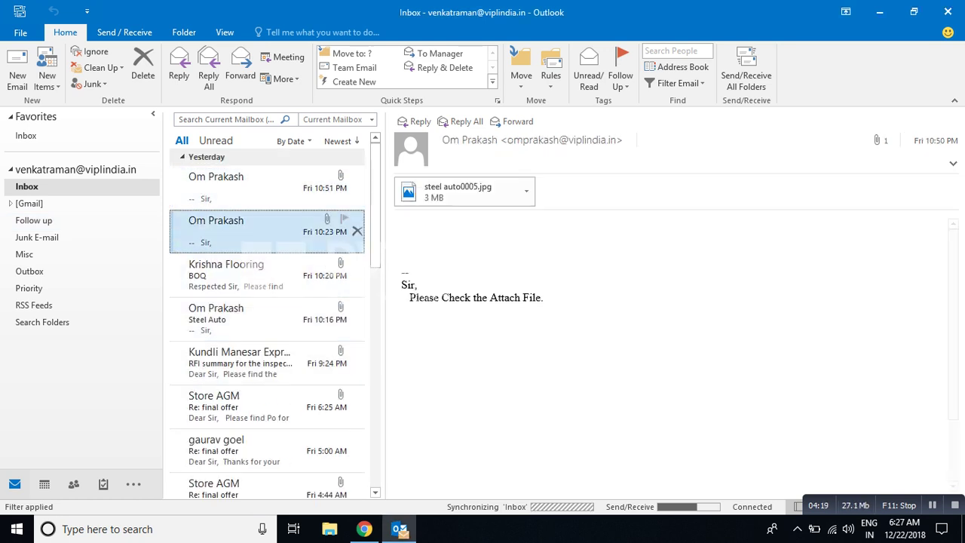
left_click(257, 185)
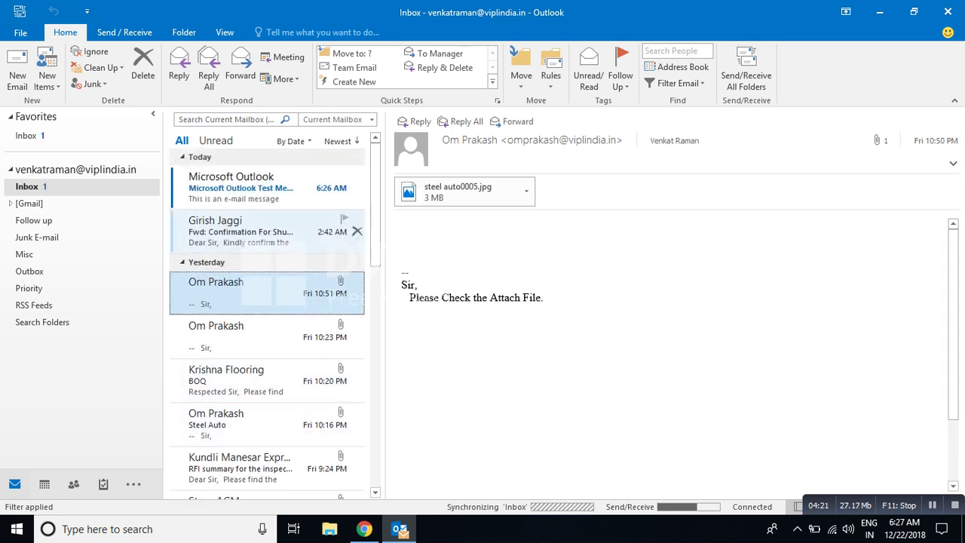
left_click(256, 185)
left_click(256, 230)
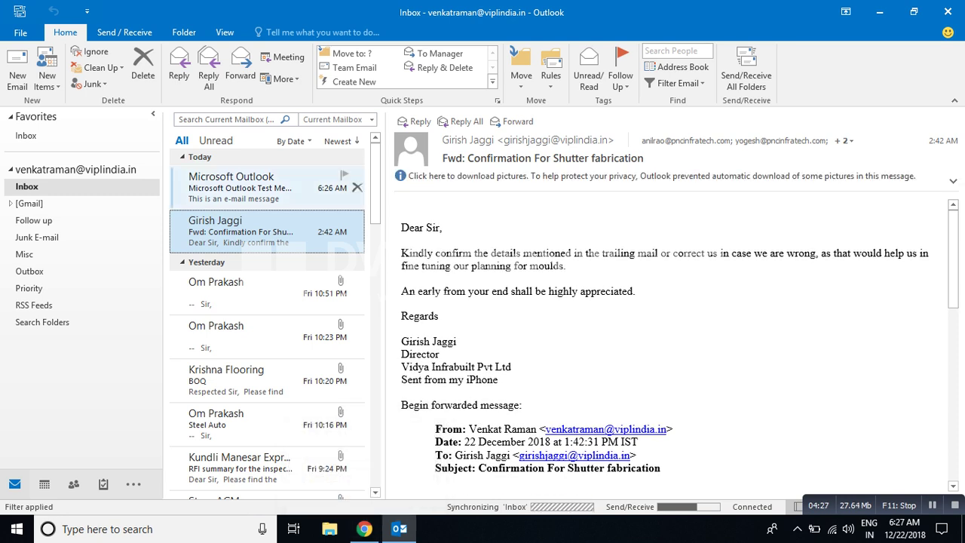
left_click(257, 185)
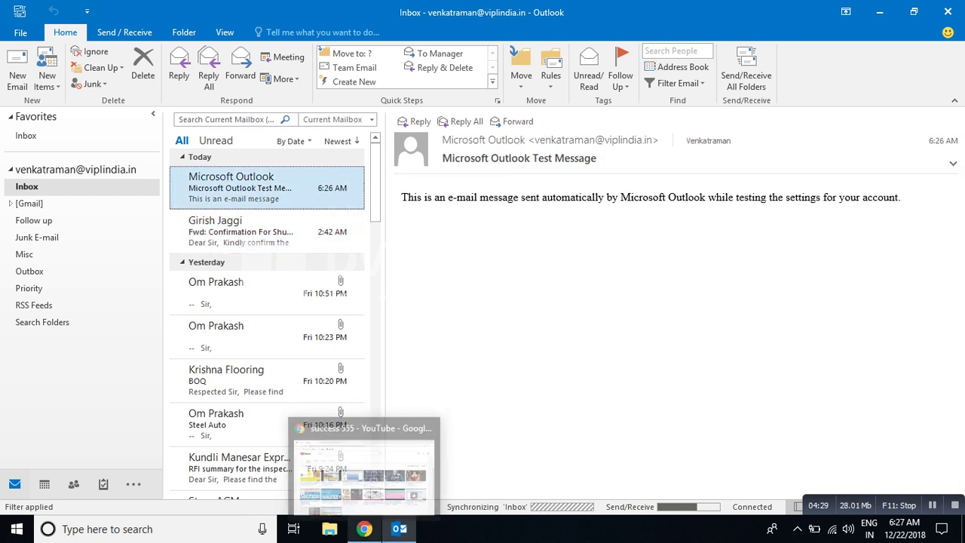
left_click(365, 529)
key("ctrl+Tab")
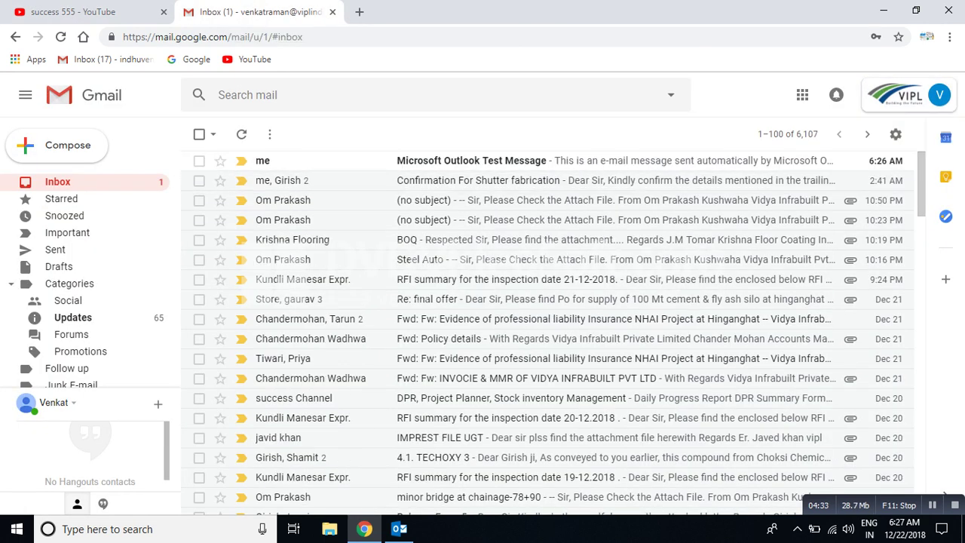
left_click(939, 95)
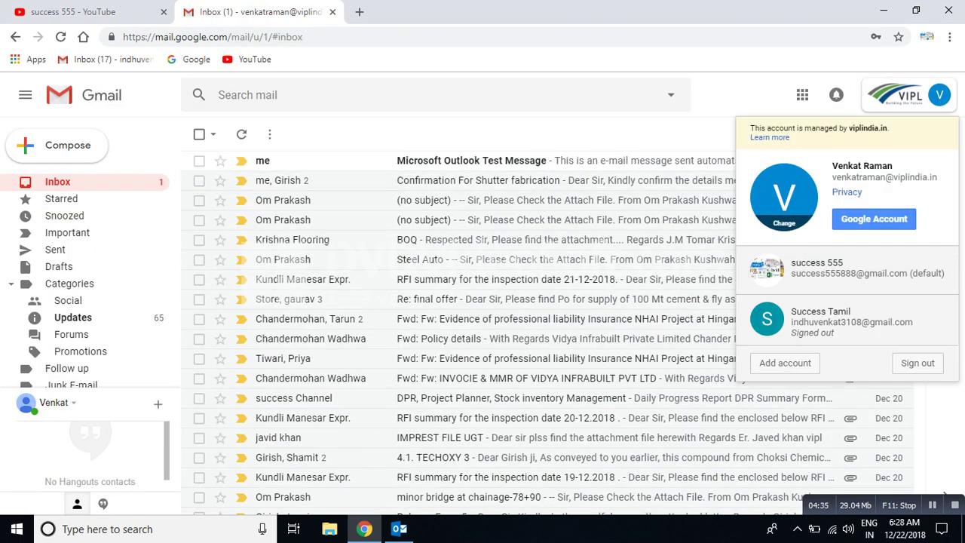
left_click(874, 219)
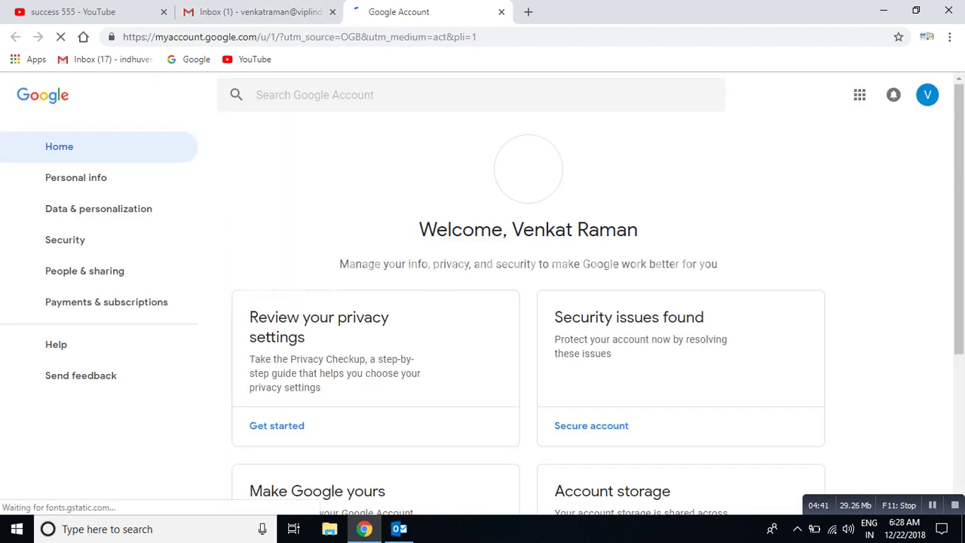
left_click(452, 95)
type("le")
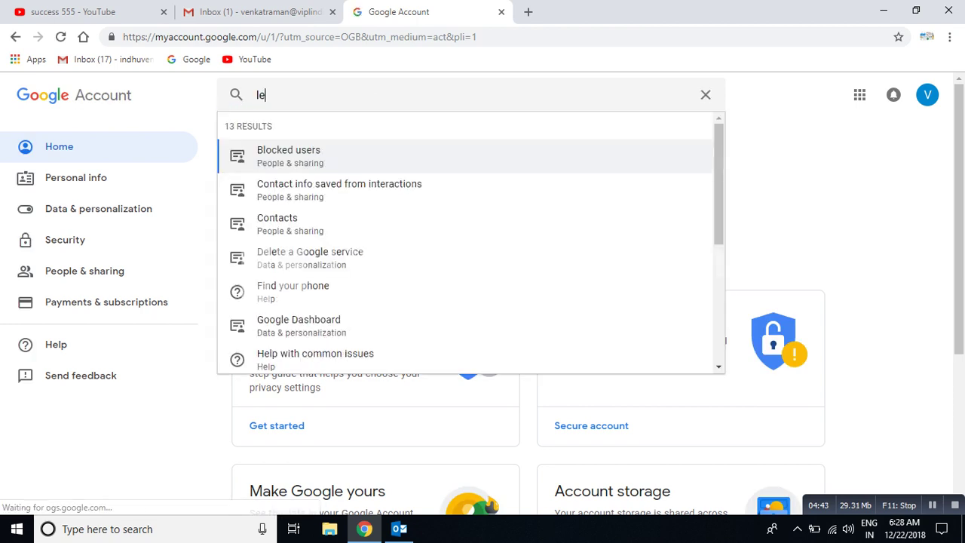
type("ss")
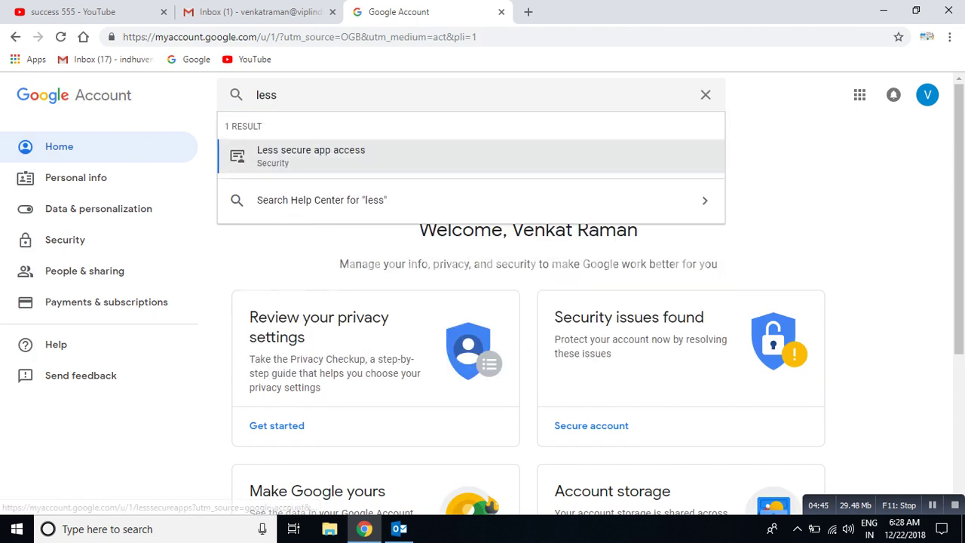
left_click(311, 155)
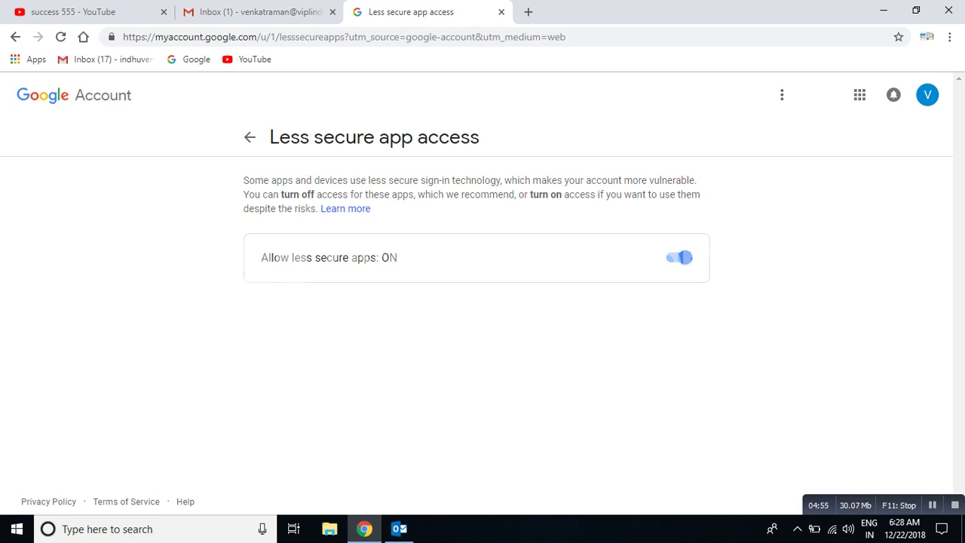
- Close the less secure apps tab and save Gmail's Forwarding and POP/IMAP settings with IMAP enabled
key("ctrl+w")
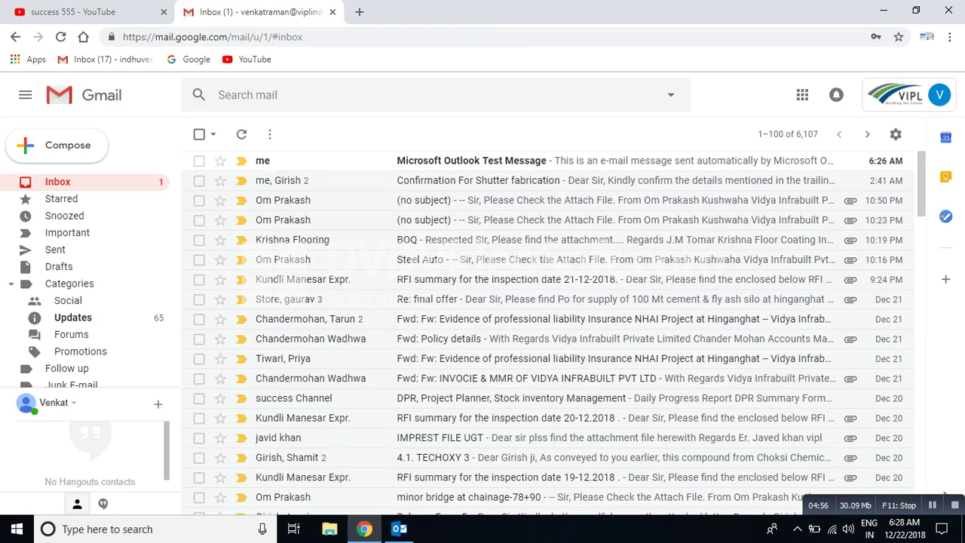
left_click(895, 133)
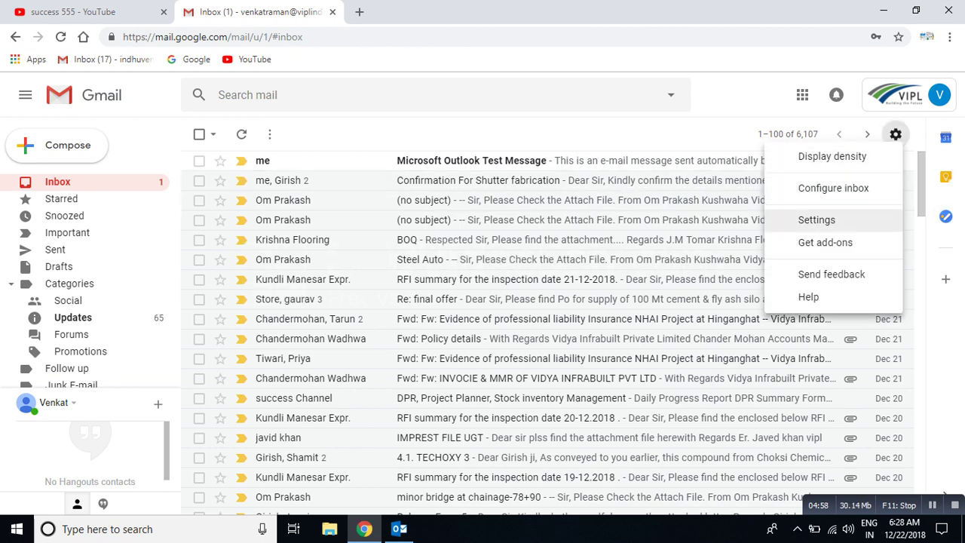
left_click(822, 220)
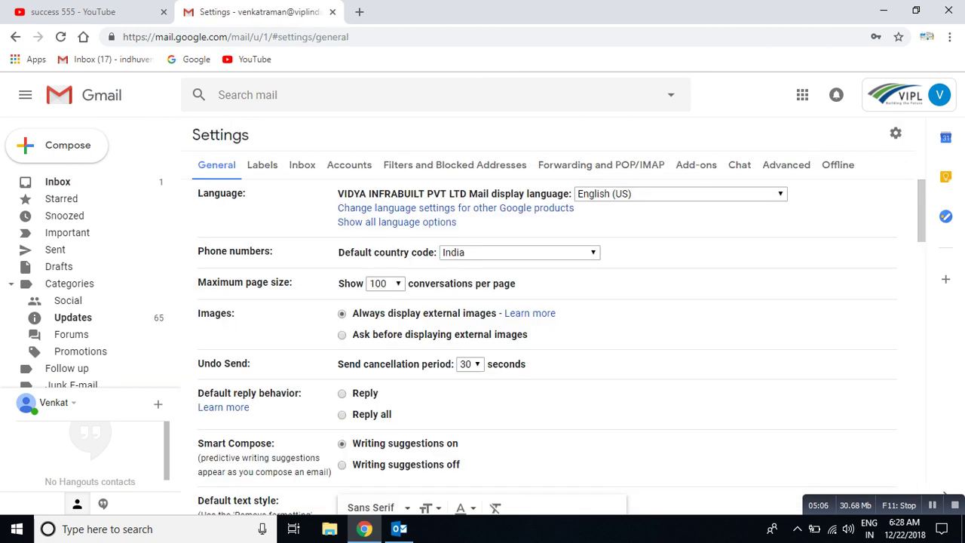
left_click(601, 165)
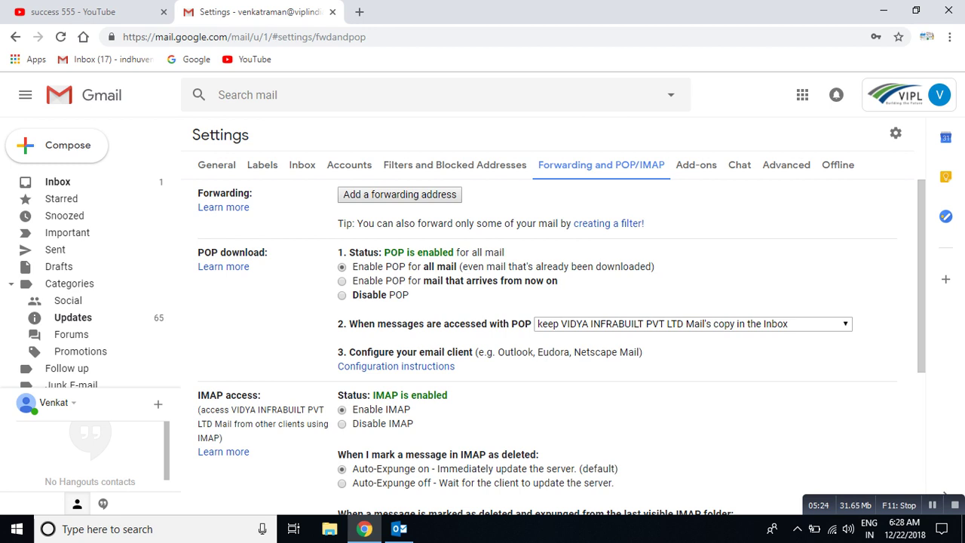
scroll(562, 347, "down", 2)
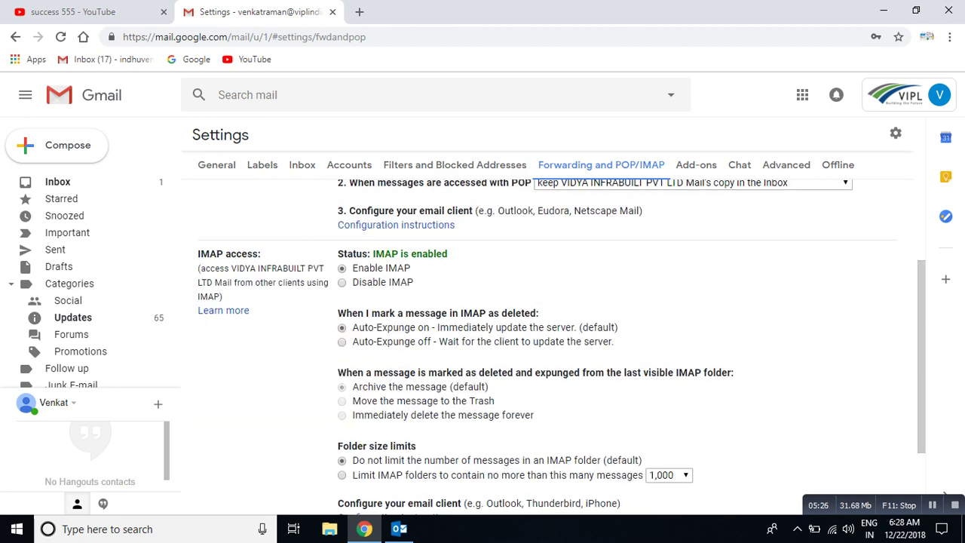
scroll(558, 347, "down", 2)
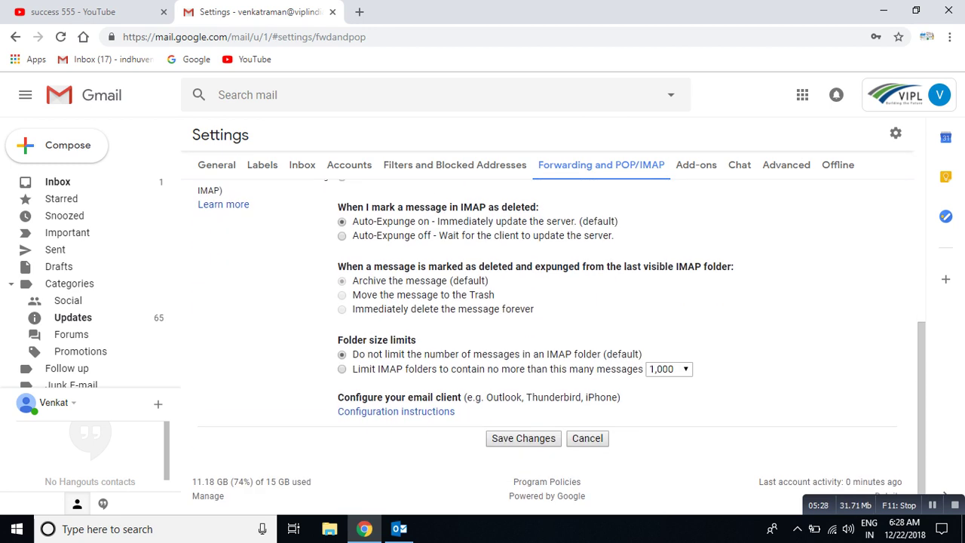
left_click(524, 438)
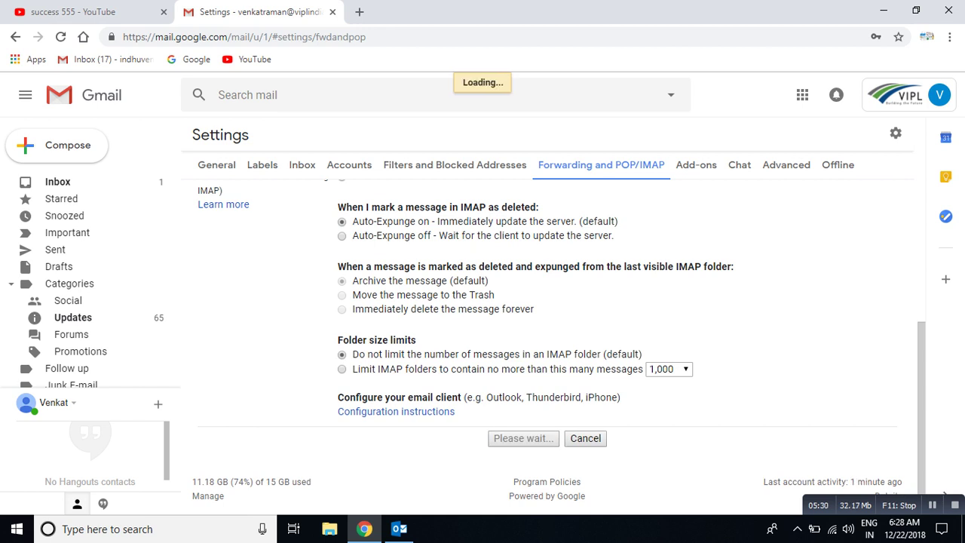
left_click(400, 529)
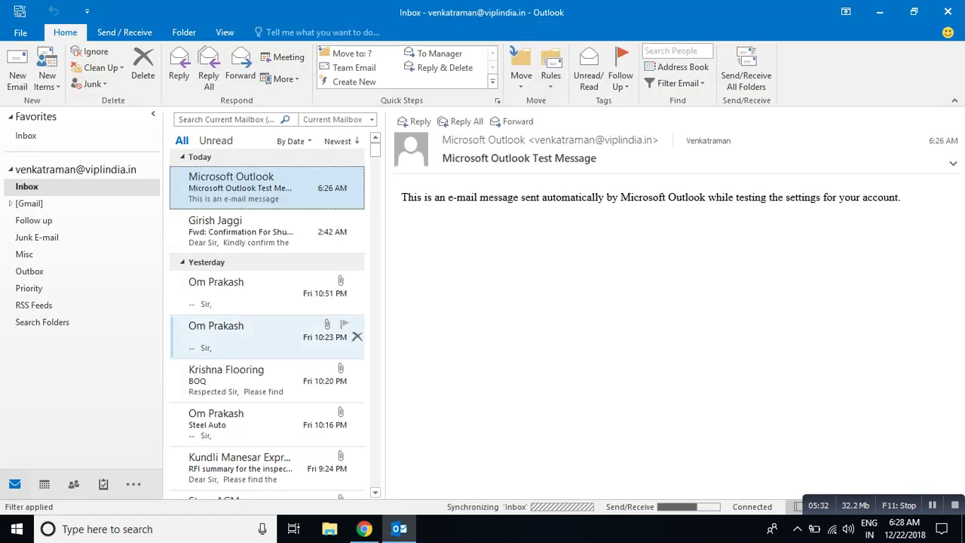
- View the 10:51 PM image email and reopen the Microsoft Outlook Test Message
left_click(248, 290)
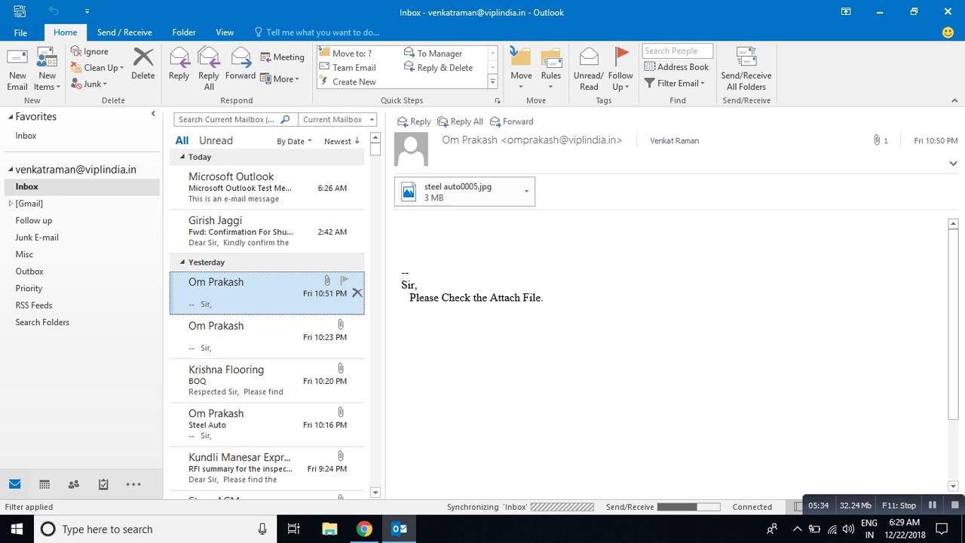
left_click(242, 232)
left_click(241, 188)
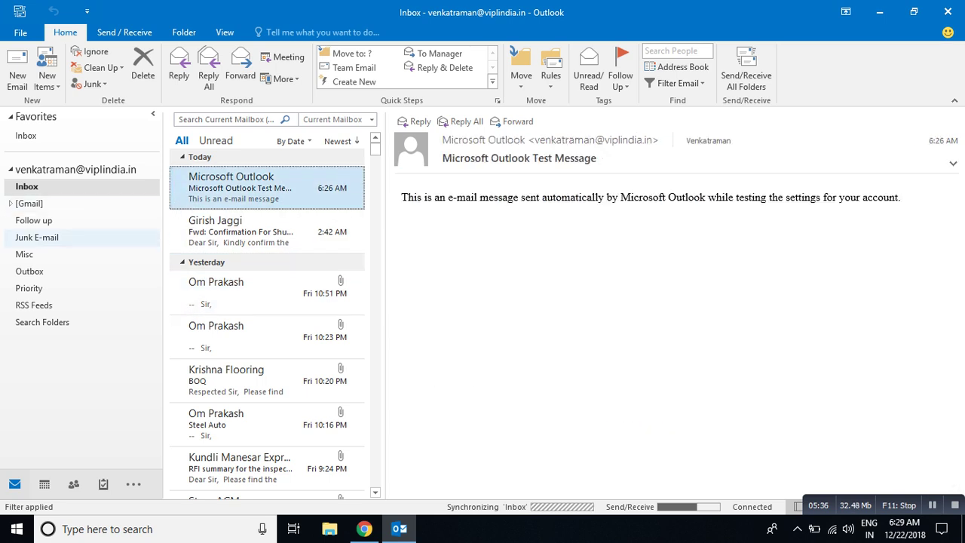
- Start a new email, disconnect Wi-Fi, and open the Confirmation For Shutter fabrication email
left_click(18, 70)
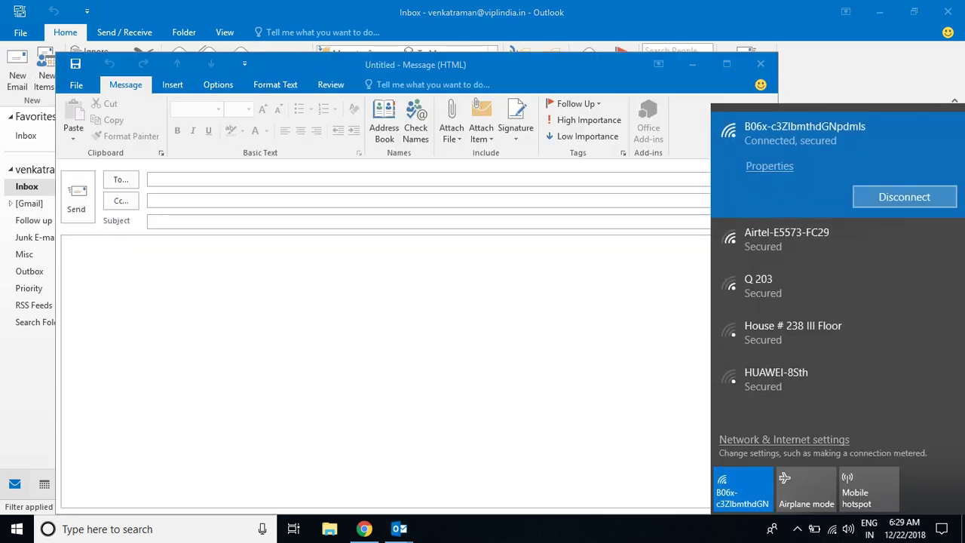
left_click(904, 197)
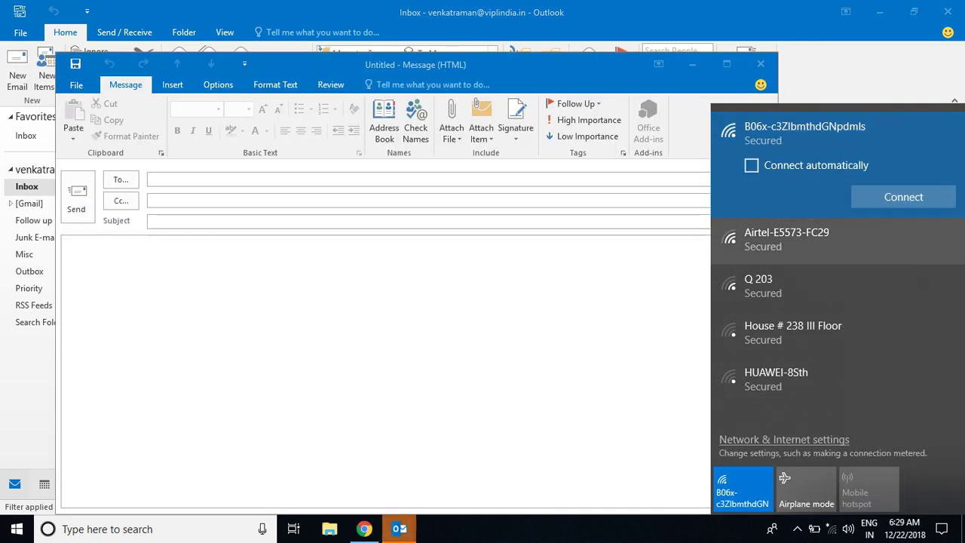
left_click(399, 528)
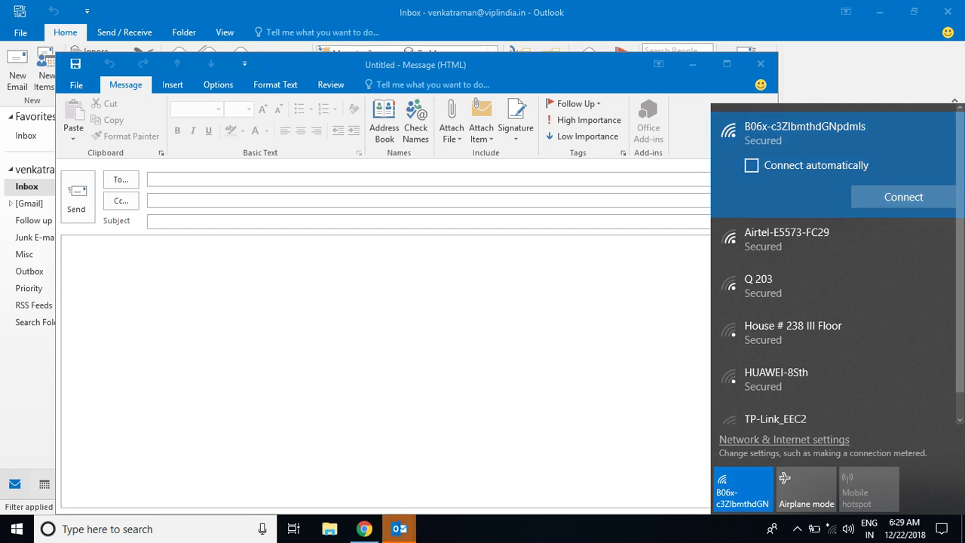
left_click(249, 232)
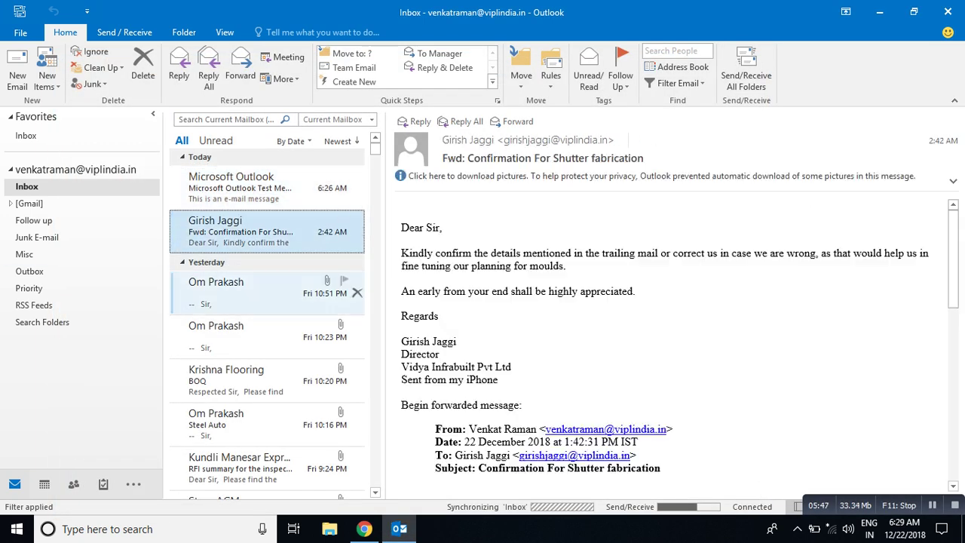
- Page through the inbox from the BOQ email to the minor bridge email
left_click(249, 381)
key("Page_Down")
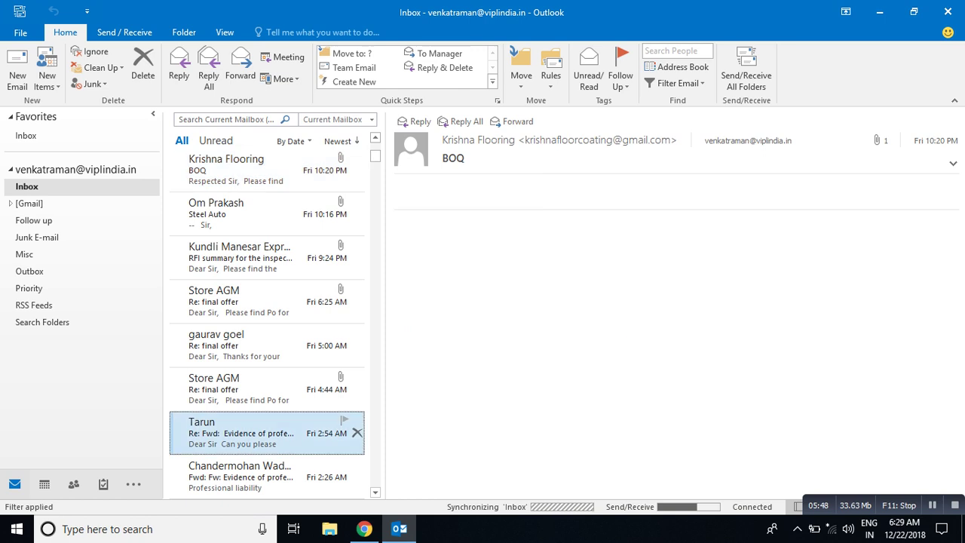
key("Page_Down")
key("Page_Down")
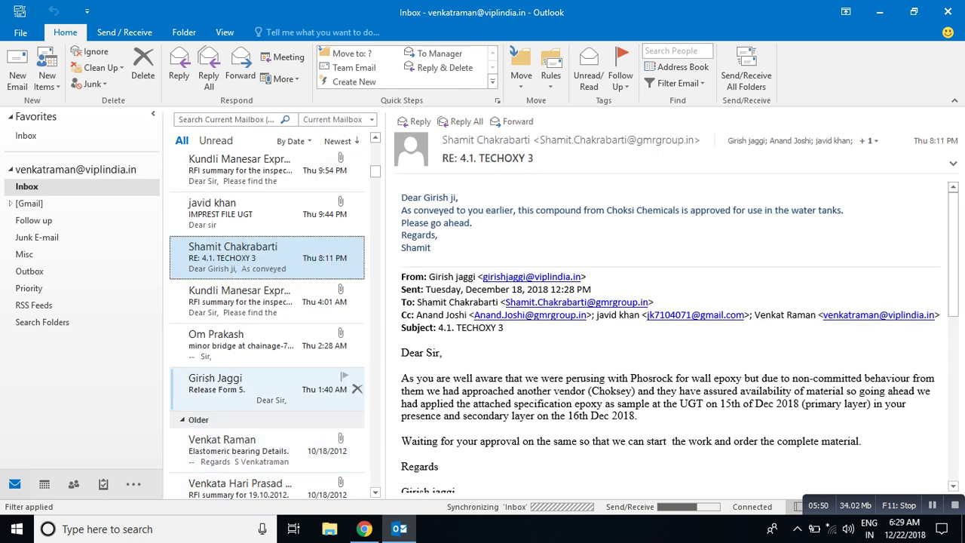
key("Down")
key("Down")
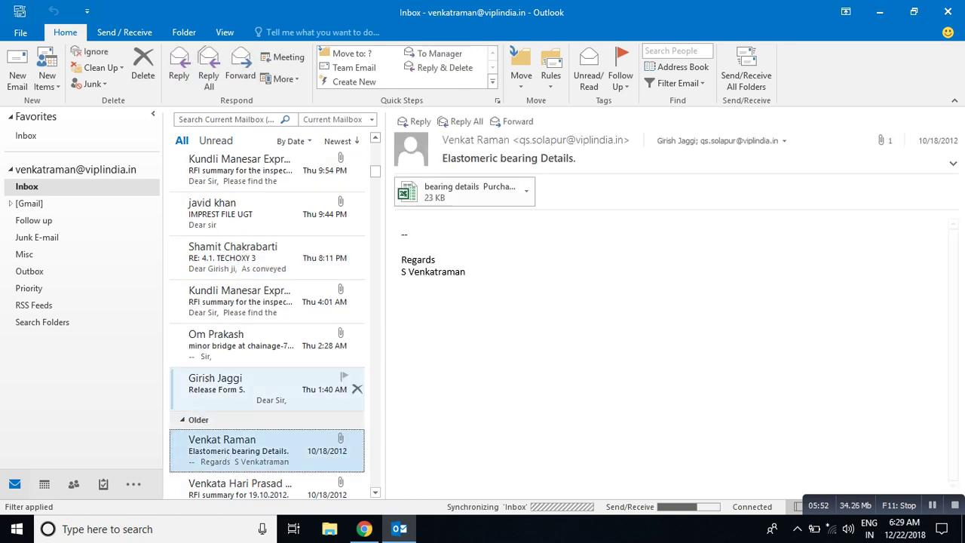
key("Up")
key("Up")
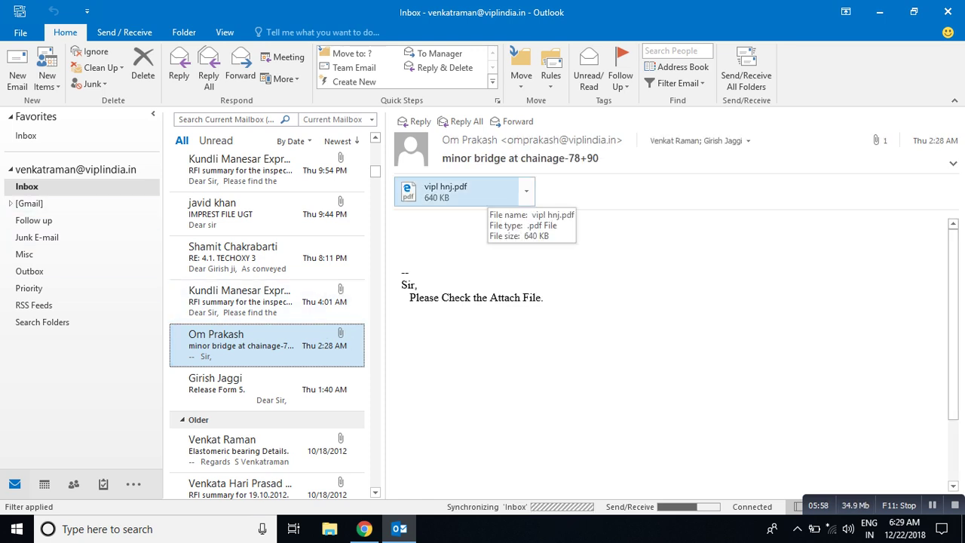
- Open the vipl hnj.pdf attachment in Adobe Reader 9.1, then return to Gmail in Chrome
left_click(452, 191)
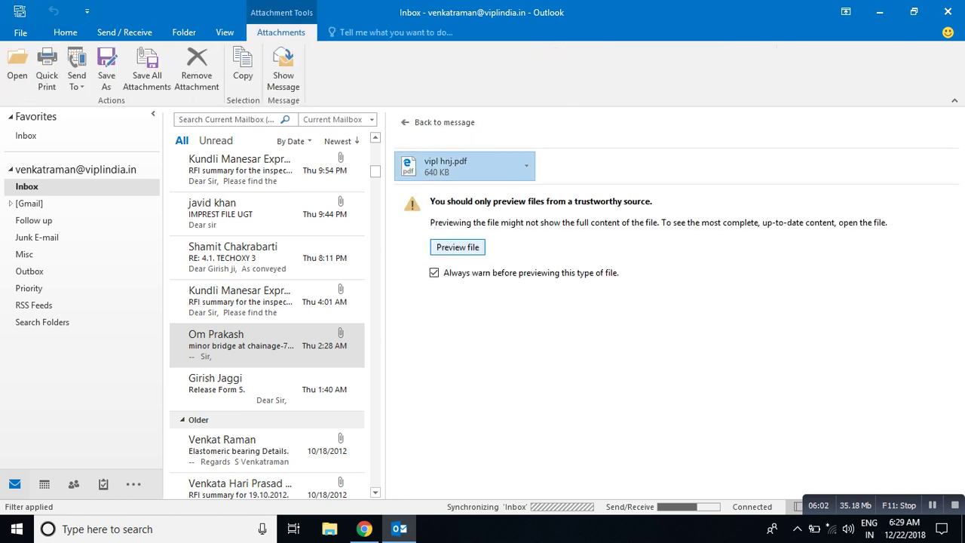
left_click(457, 248)
double_click(464, 166)
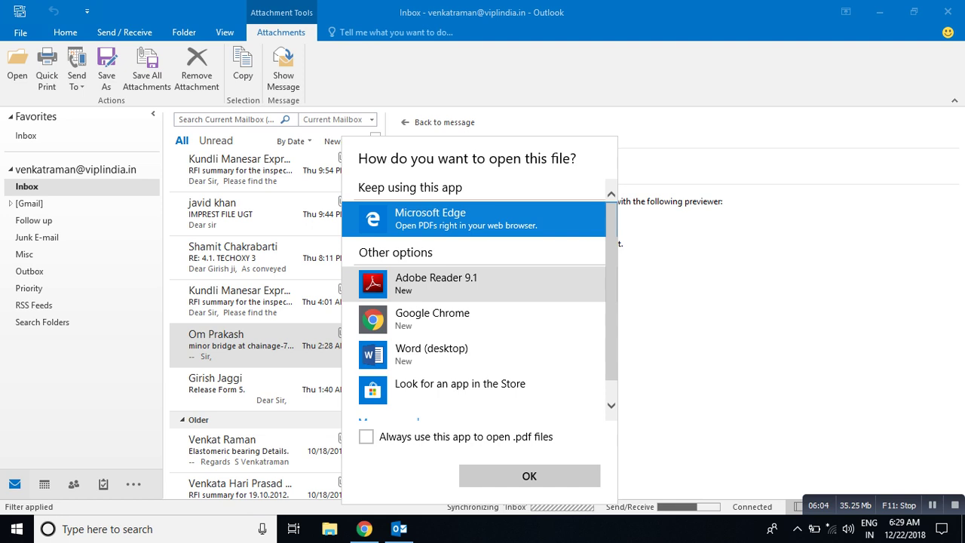
left_click(435, 284)
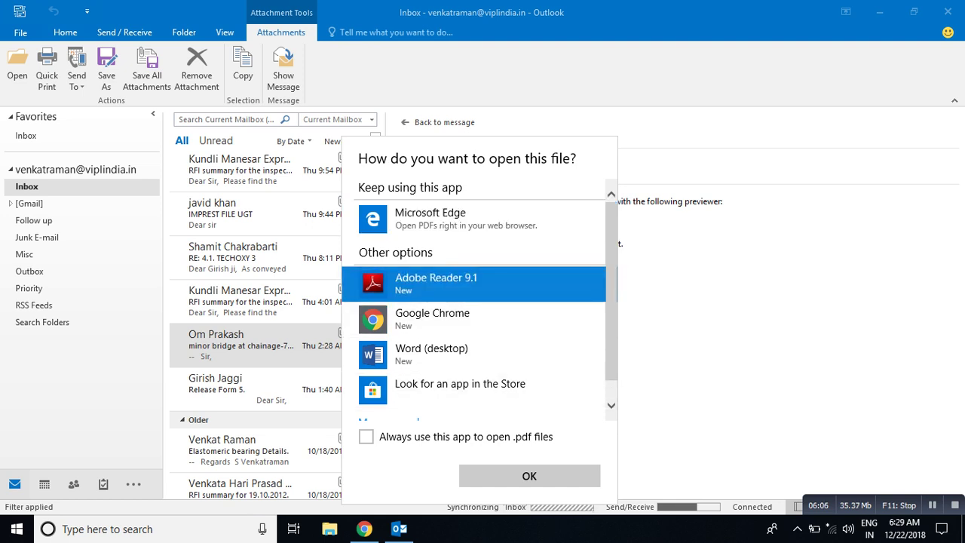
left_click(529, 475)
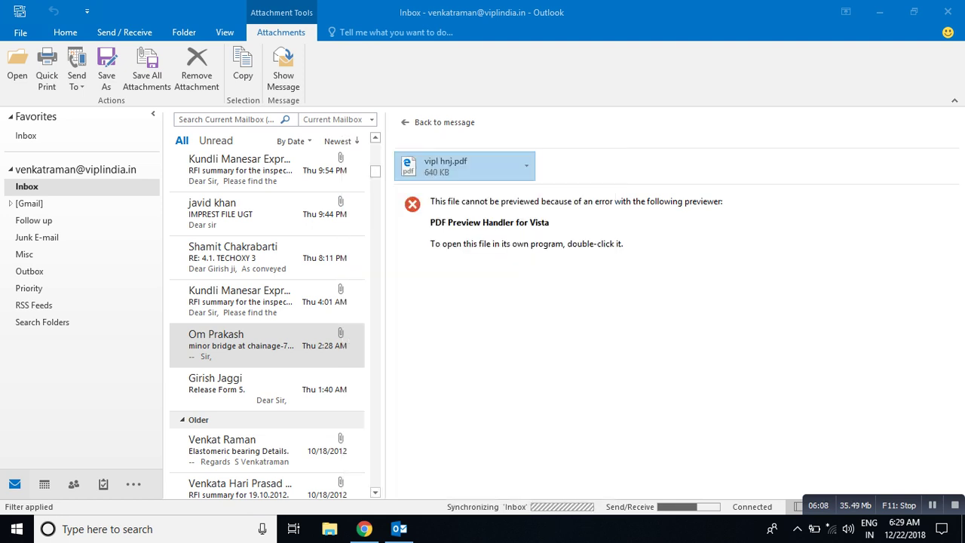
left_click(364, 529)
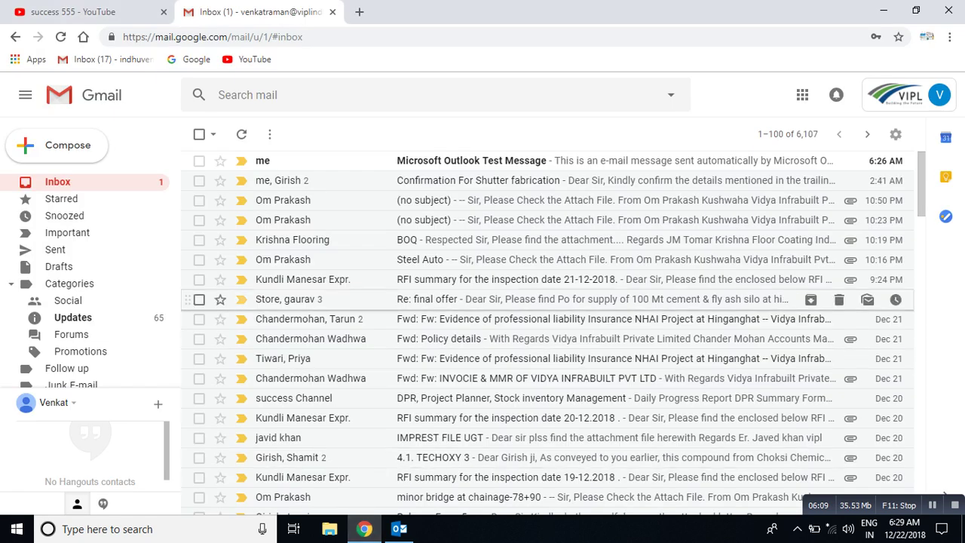
- Return to the success 555 YouTube tab and scroll through its Videos page uploads
left_click(73, 11)
scroll(113, 452, "up", 3)
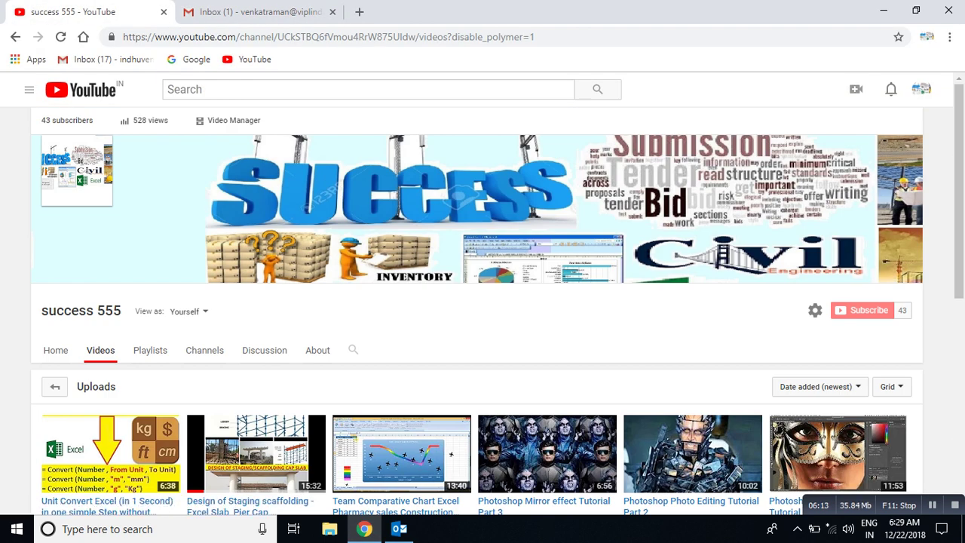
scroll(483, 316, "down", 3)
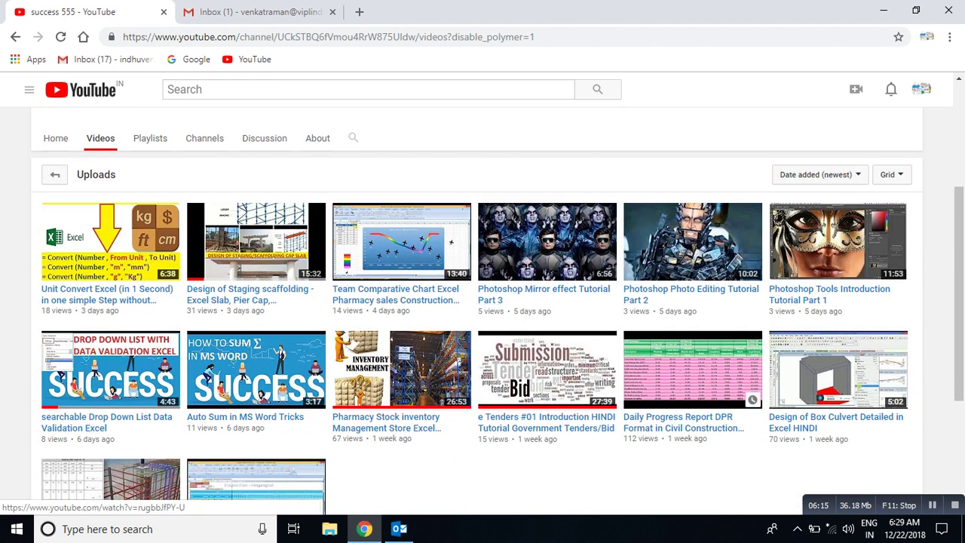